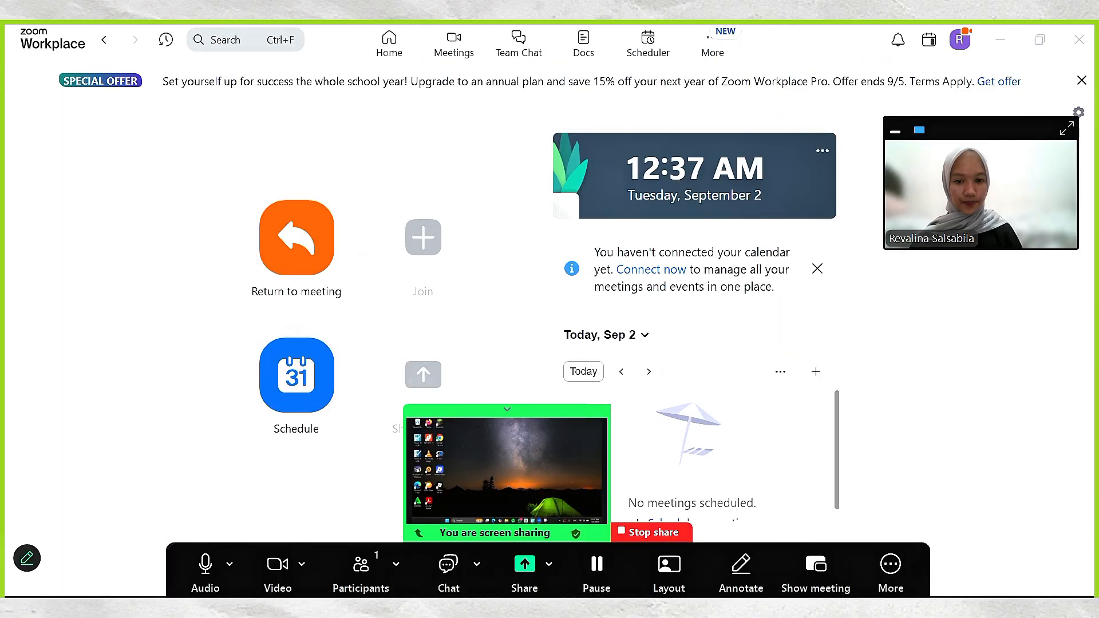
Bring up EViews and data_regresi_modifikasi.xlsx side by side, moving the webcam thumbnail and lowering the EViews window so its menus stay clear
left_click(507, 410)
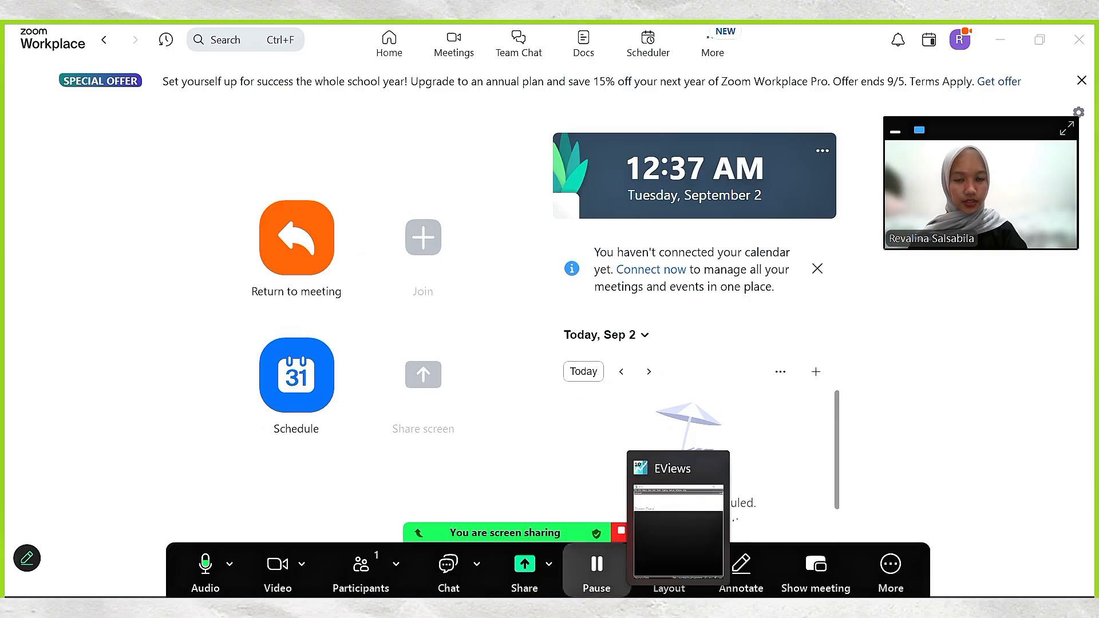
left_click(678, 608)
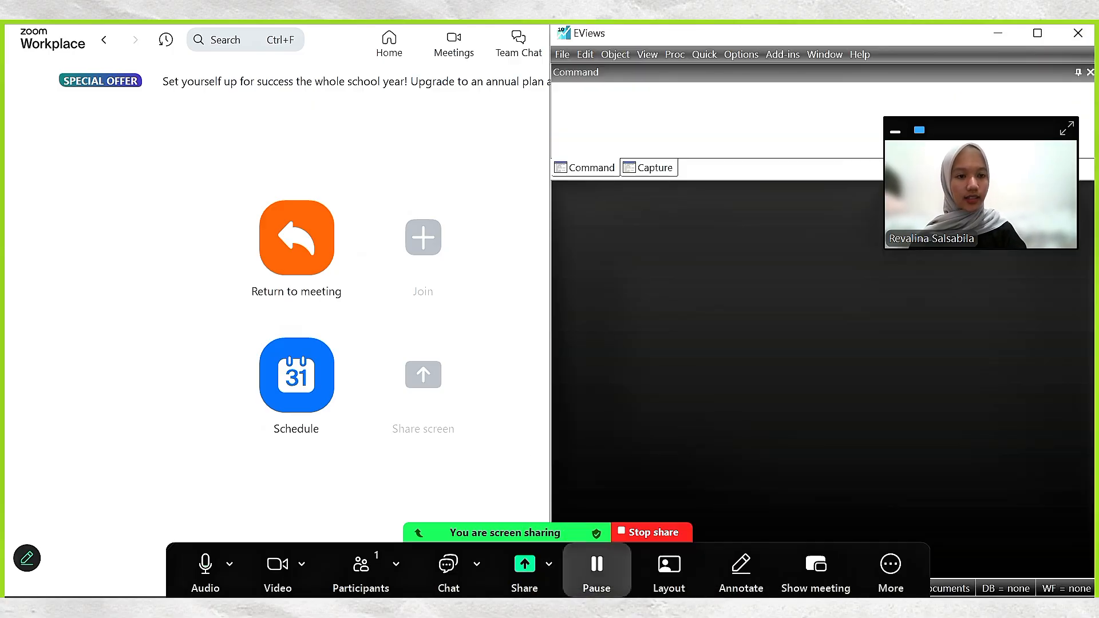
left_click(707, 608)
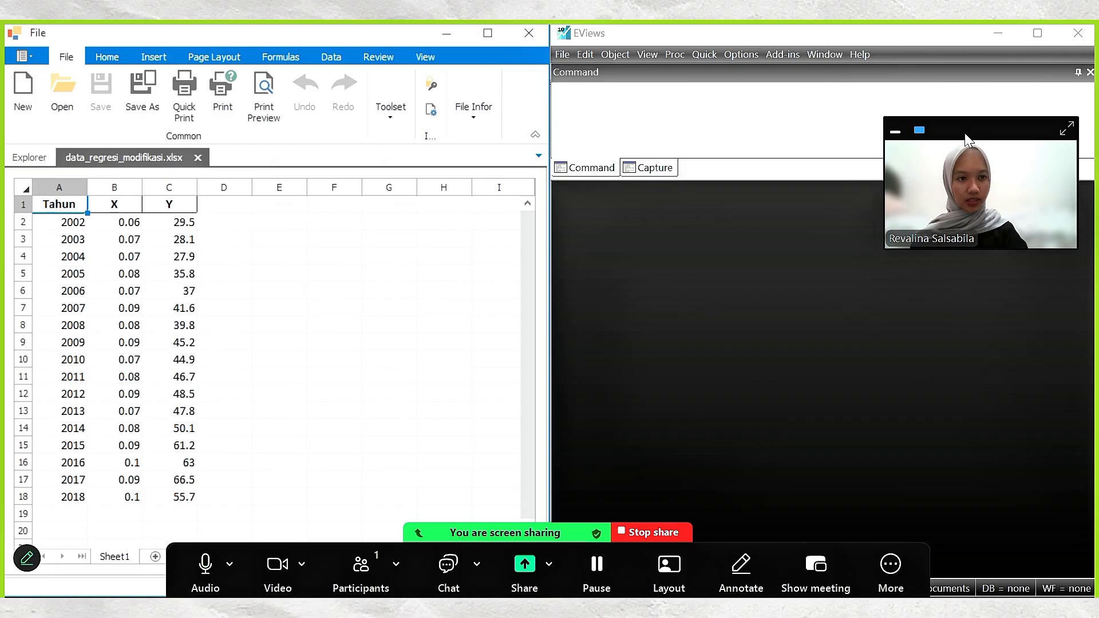
left_click_drag(966, 138, 994, 27)
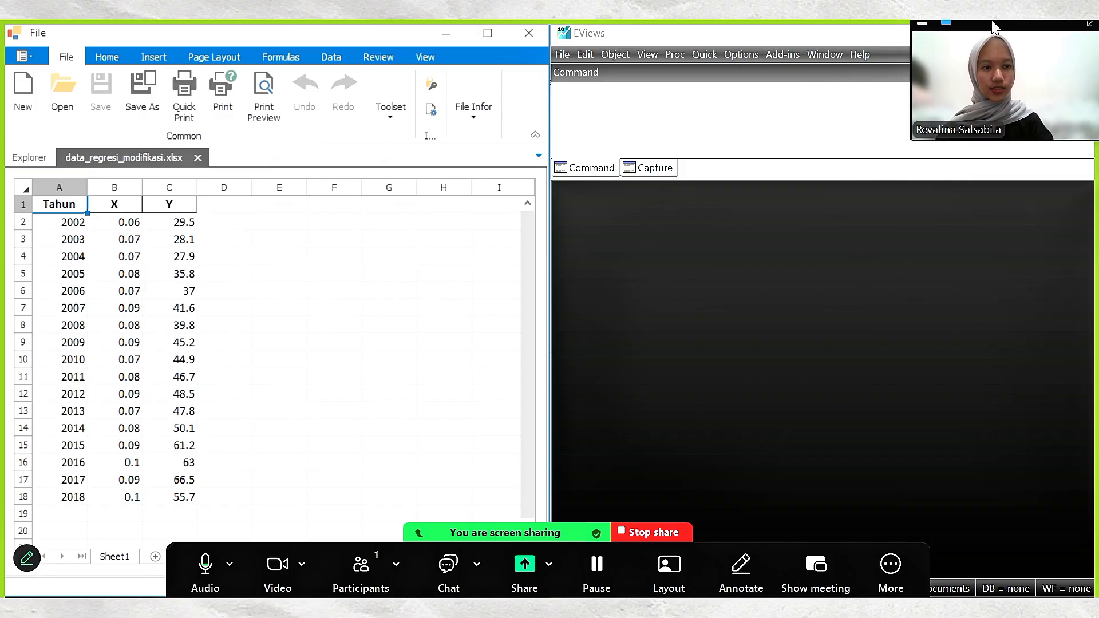
left_click(95, 274)
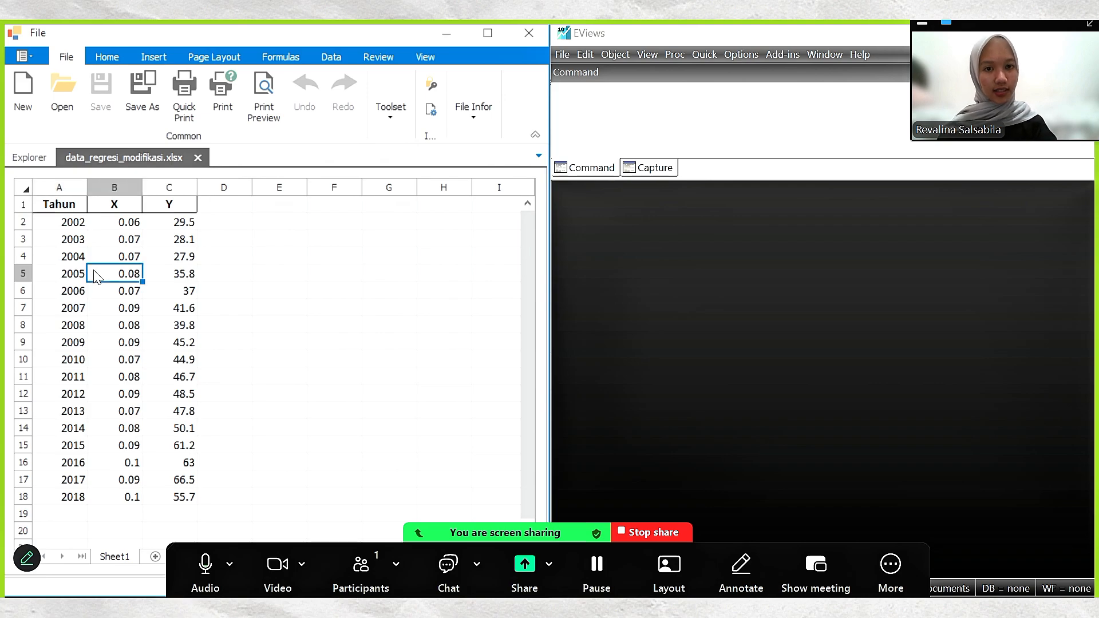
left_click(725, 37)
left_click_drag(724, 41, 720, 75)
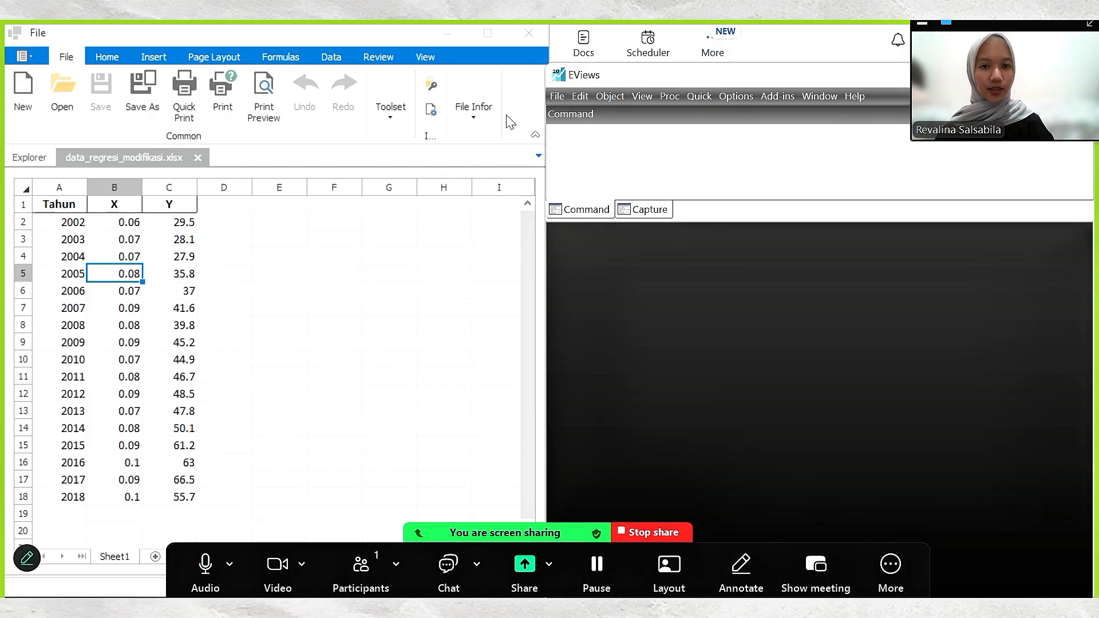
Create a new workfile with dated regular annual frequency, starting in 2002 and ending in 2018
left_click(556, 99)
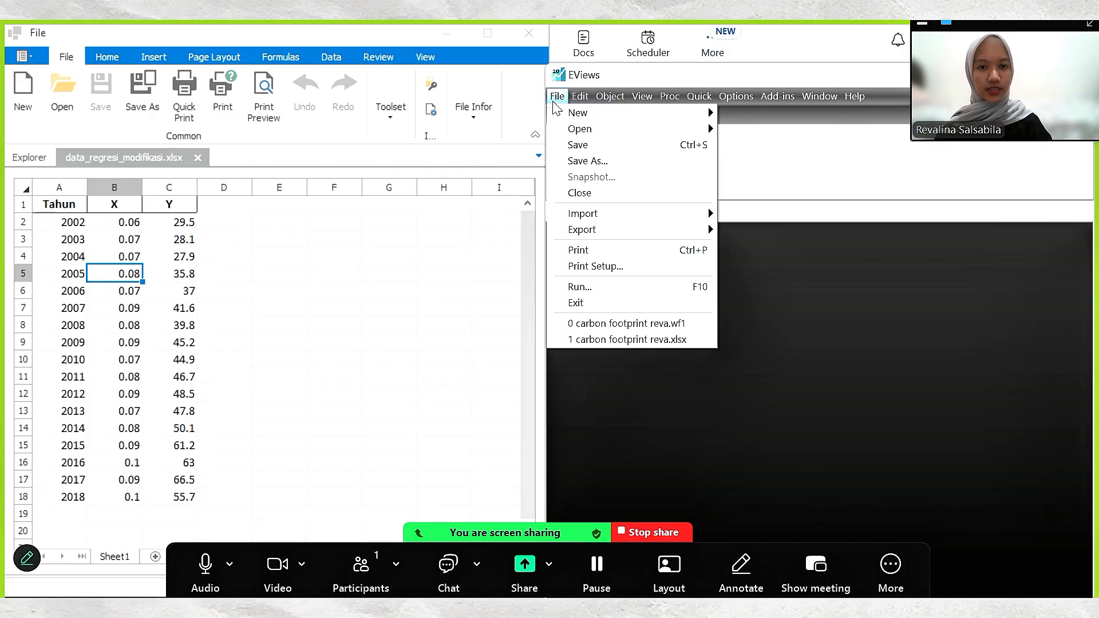
mouse_move(573, 113)
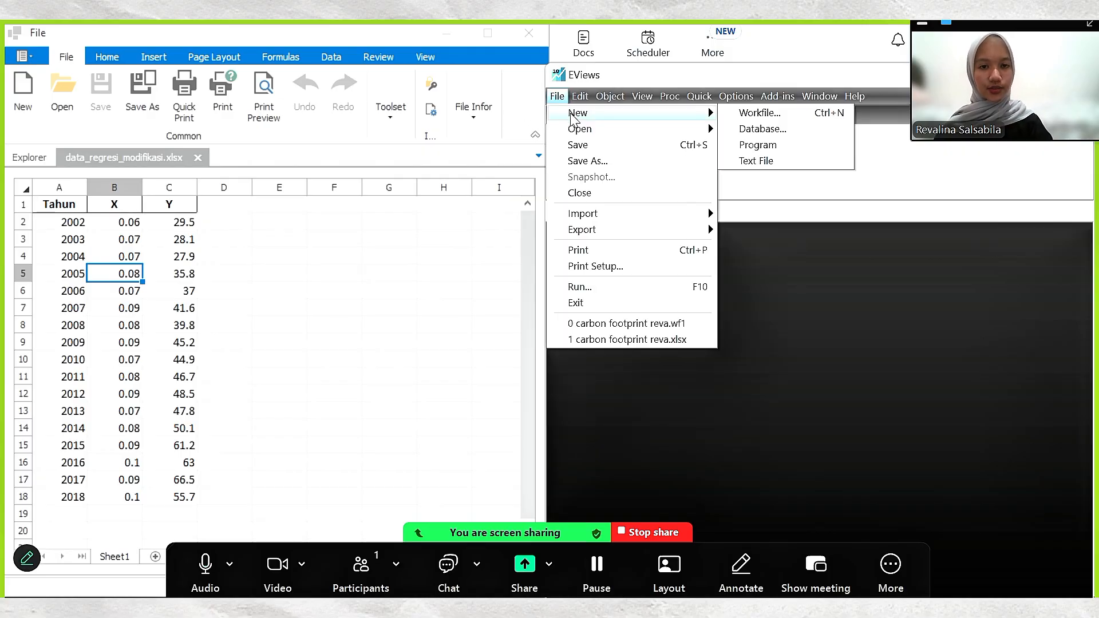
left_click(783, 116)
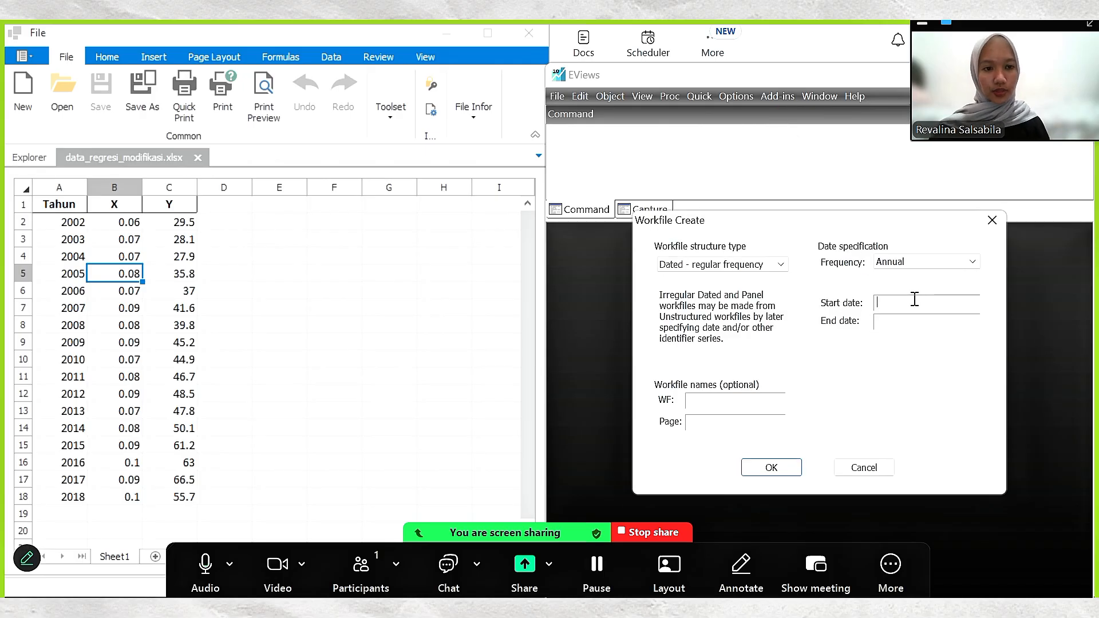
type("2002")
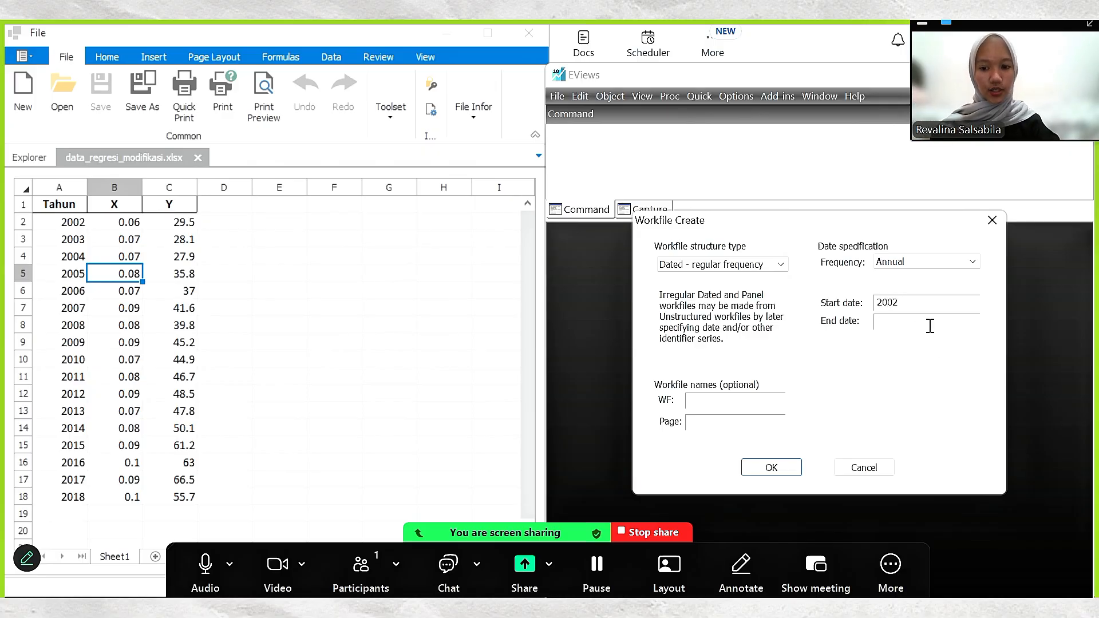
type("018")
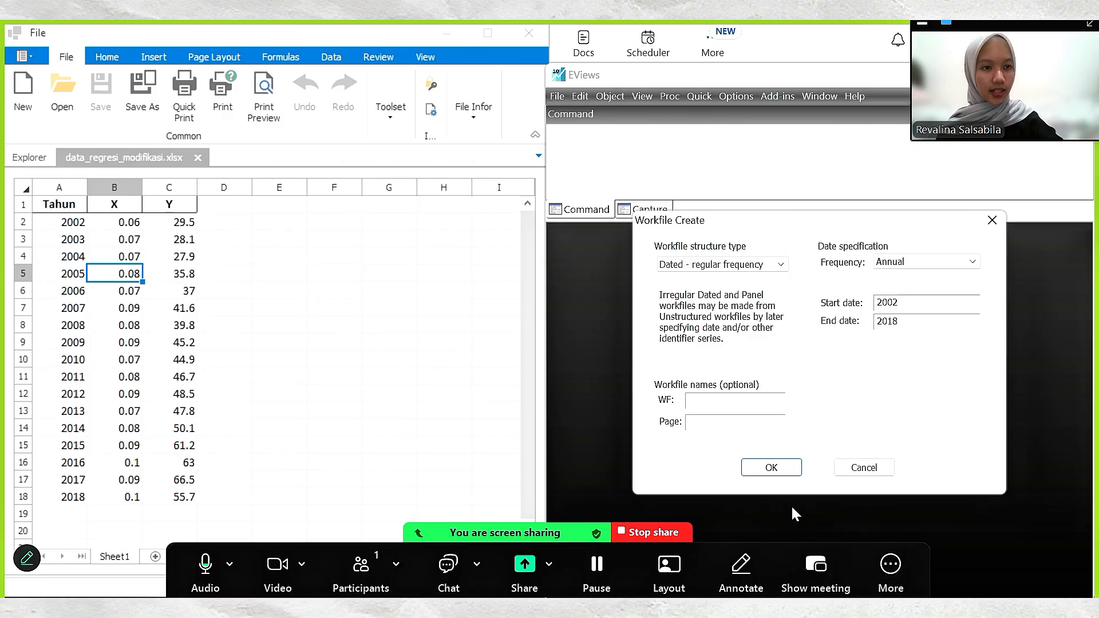
left_click(773, 468)
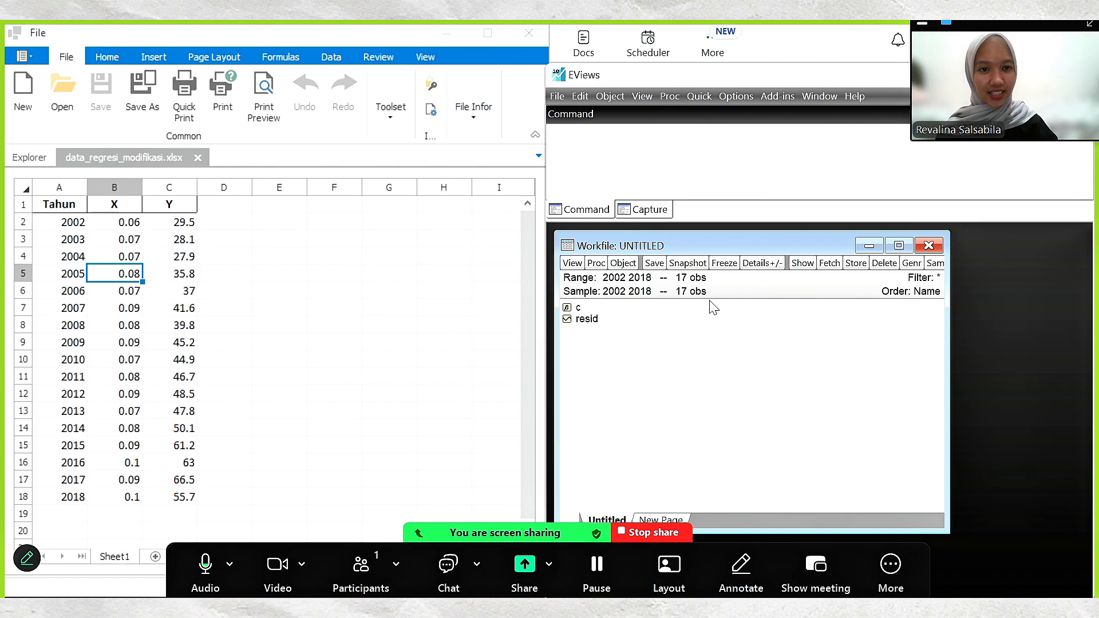
Open an empty group in the workfile and copy the X and Y columns with headers, B1:C18, from the spreadsheet
left_click(698, 97)
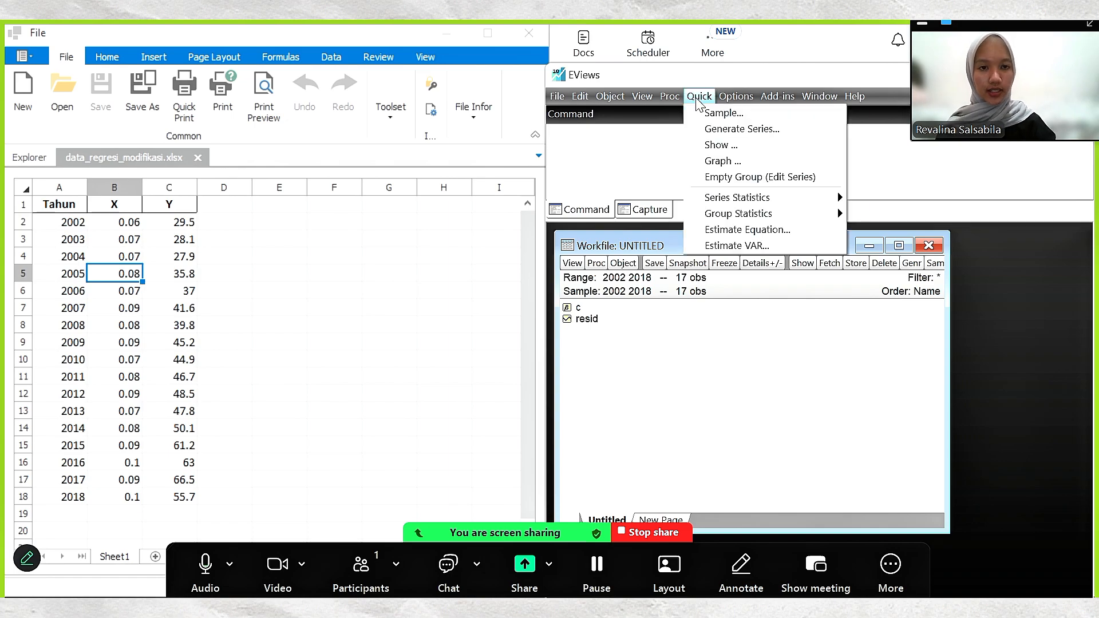
left_click(726, 178)
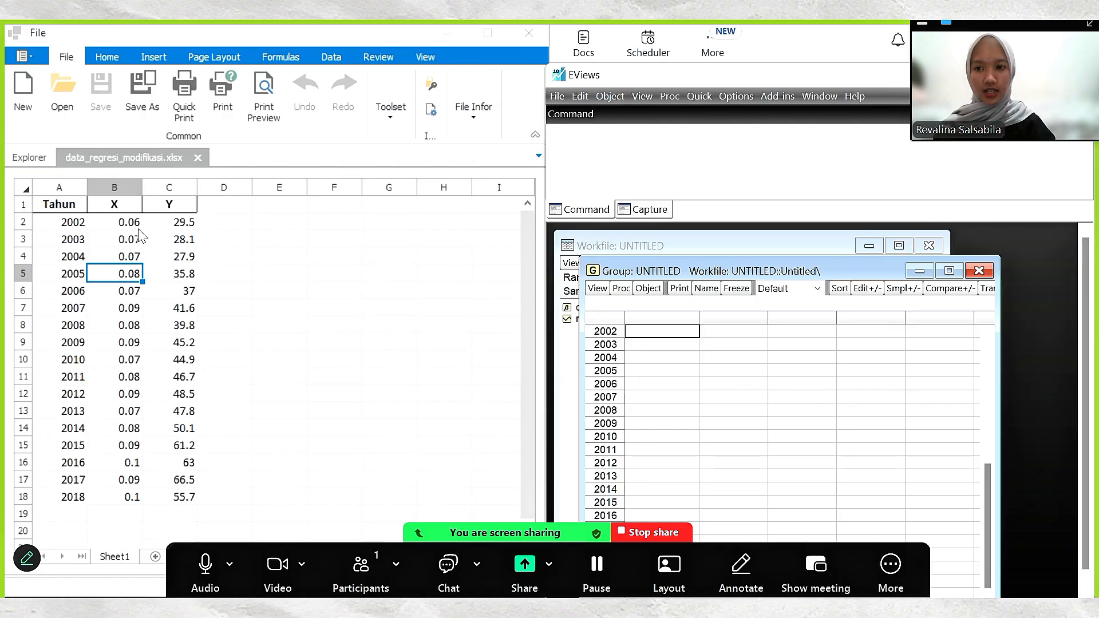
left_click(114, 207)
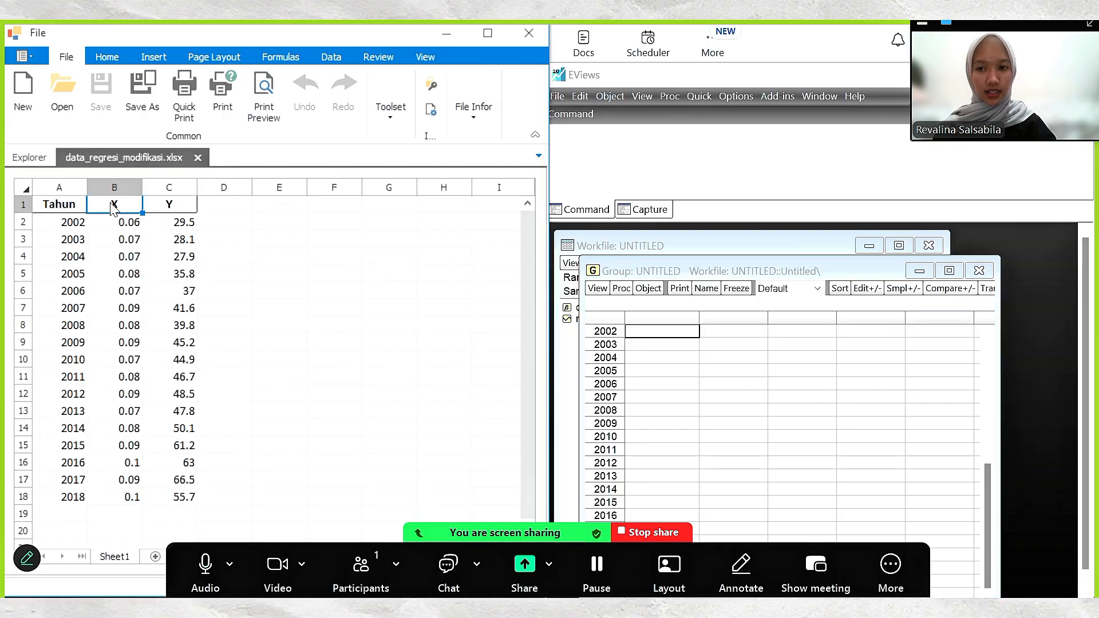
left_click_drag(114, 208, 195, 494)
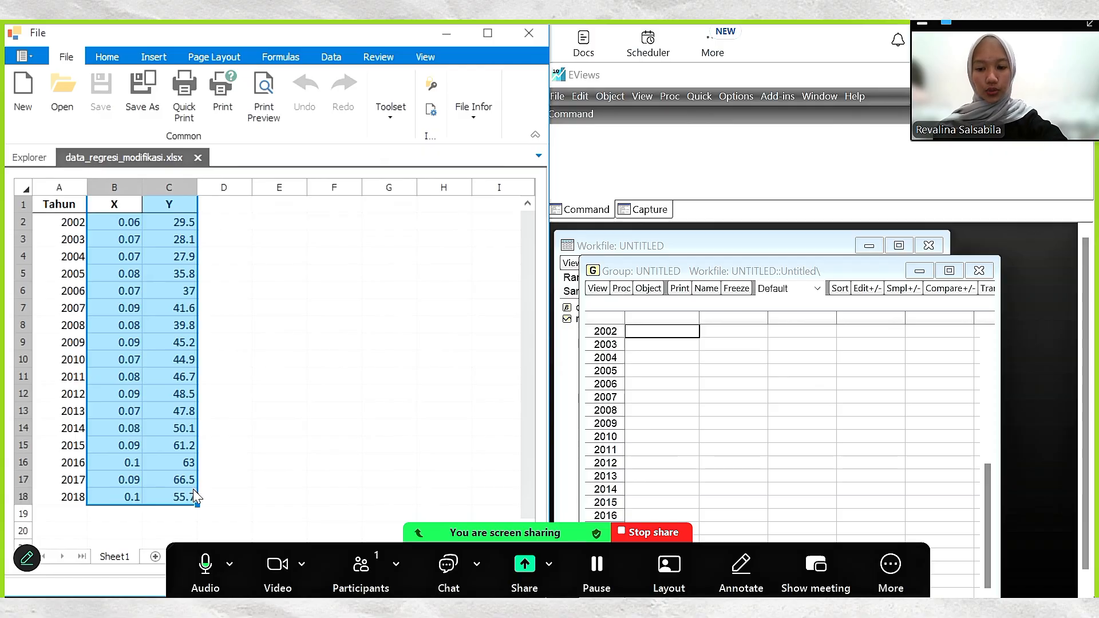
key("ctrl+c")
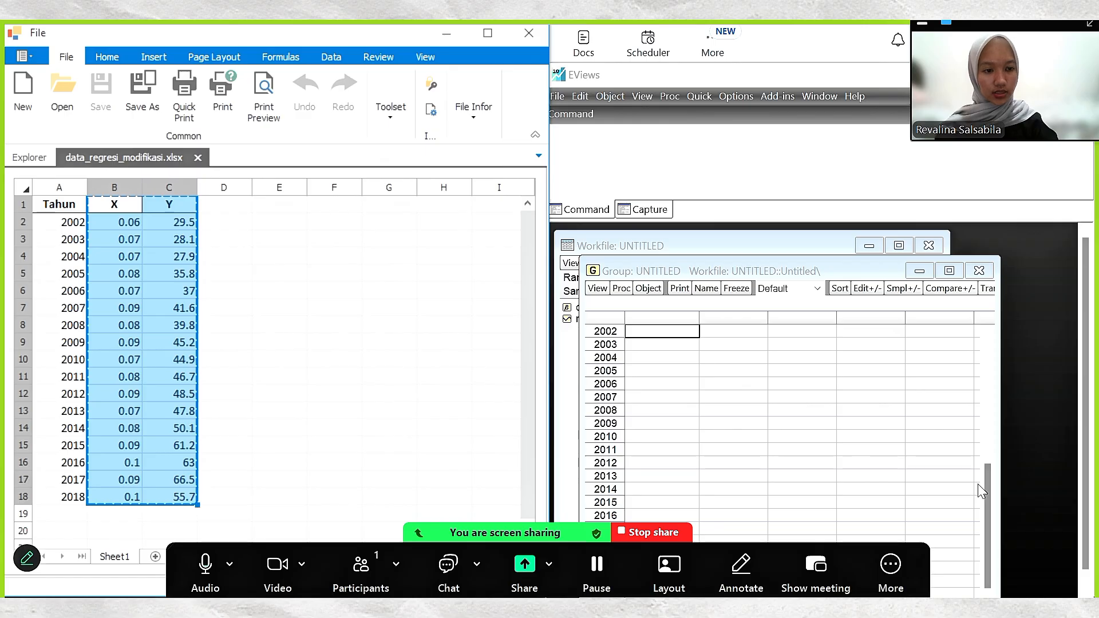
Paste the copied X and Y data starting in the group's header row, and close the group, deleting the untitled group
left_click_drag(994, 499, 986, 362)
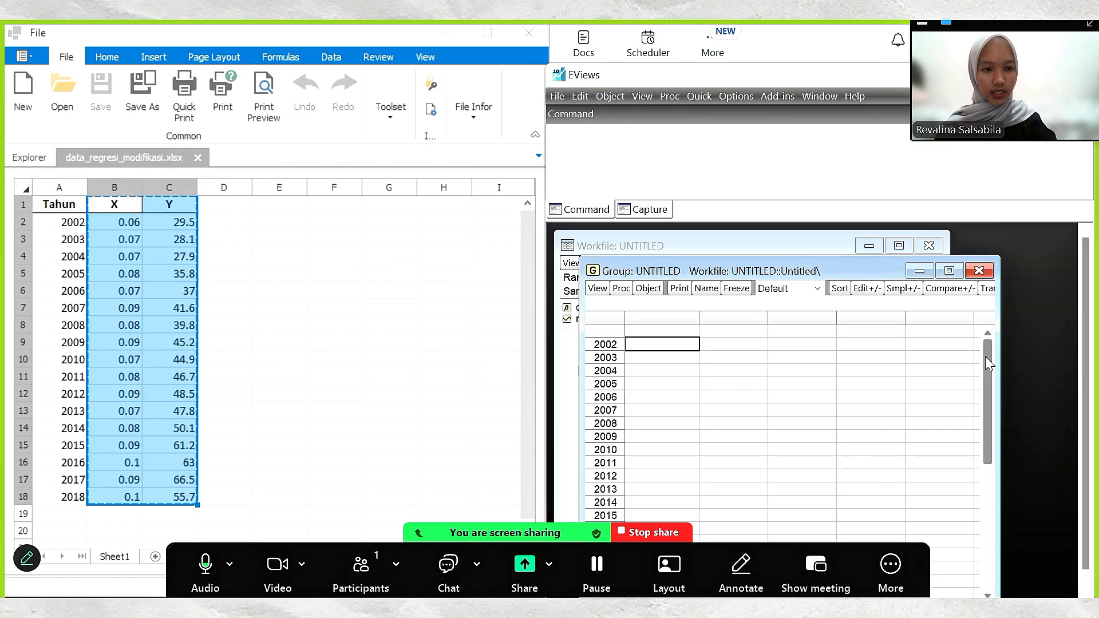
left_click(686, 332)
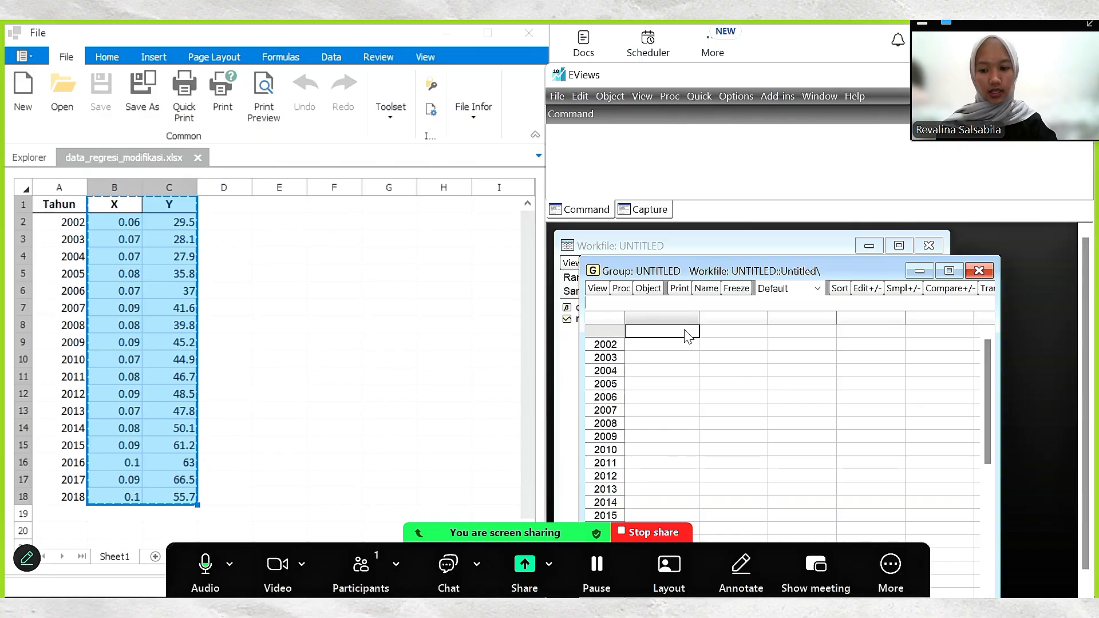
key("ctrl+v")
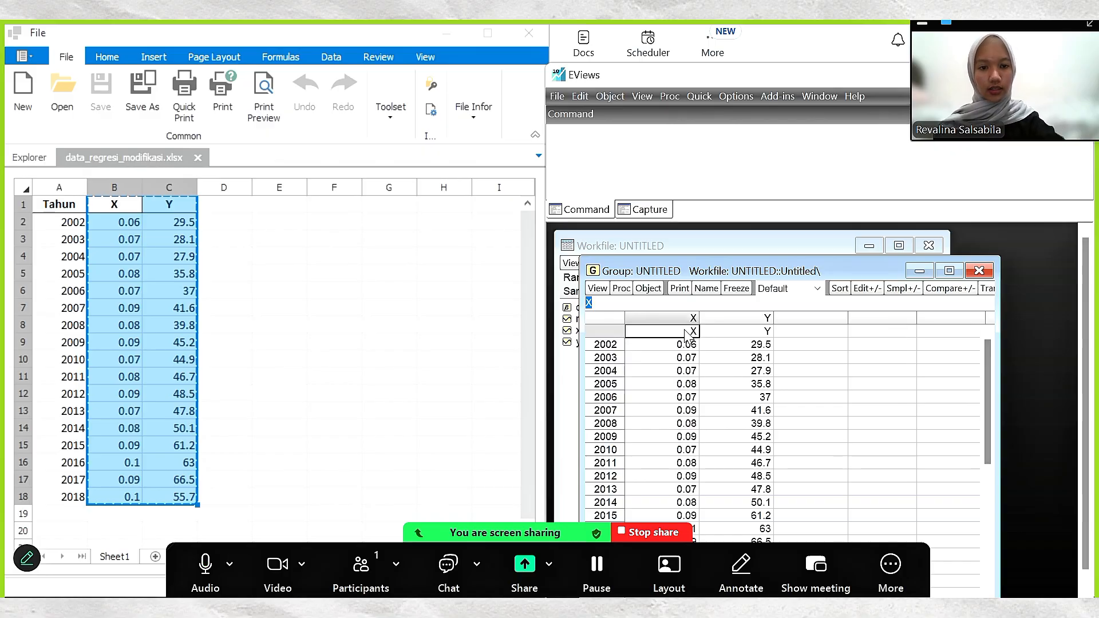
left_click(979, 272)
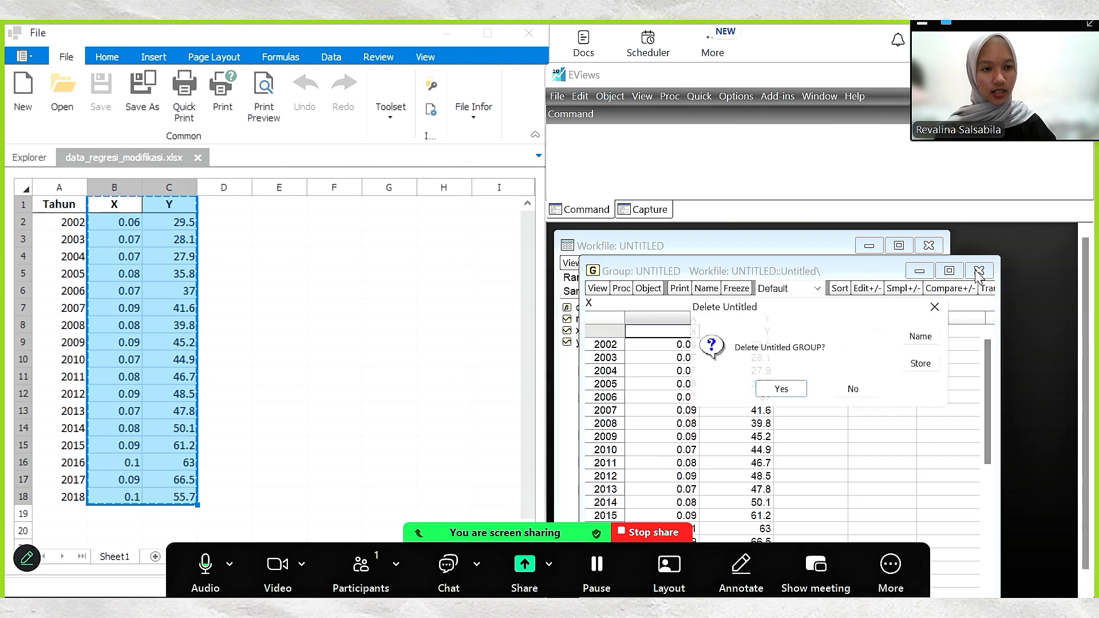
left_click(793, 393)
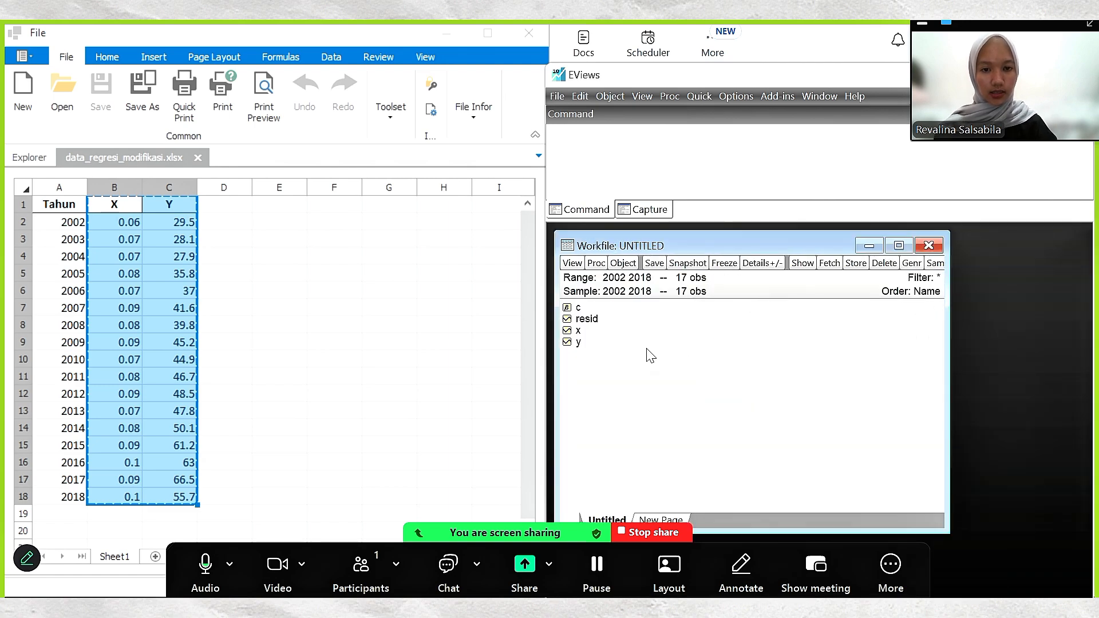
Open series x and y as an equation and estimate it by least squares with the specification y c x
right_click(592, 337)
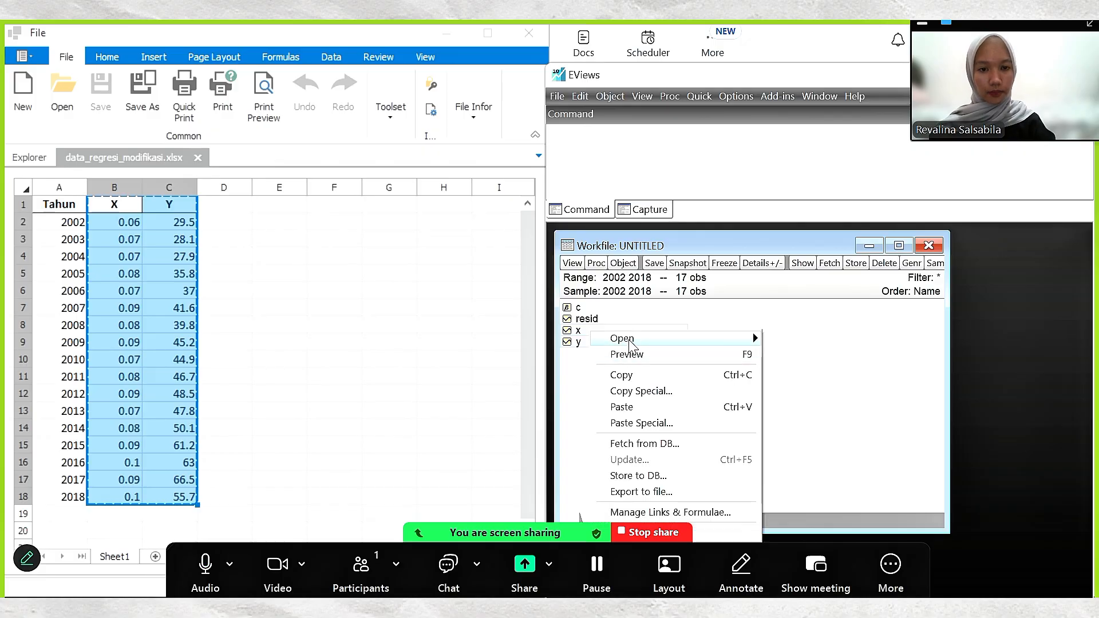
mouse_move(635, 342)
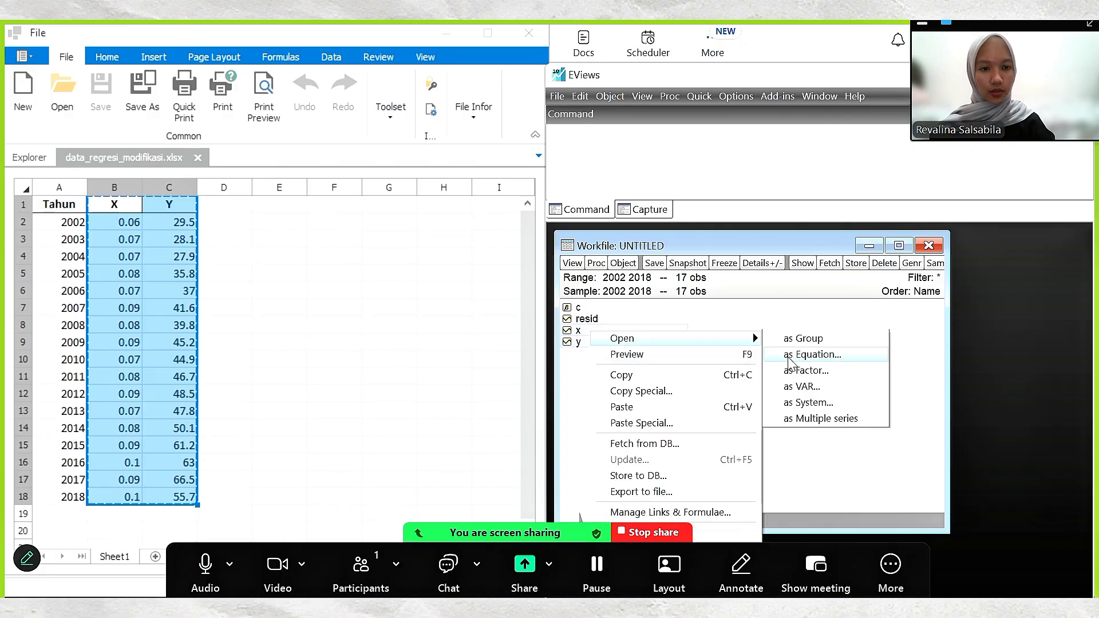
left_click(811, 355)
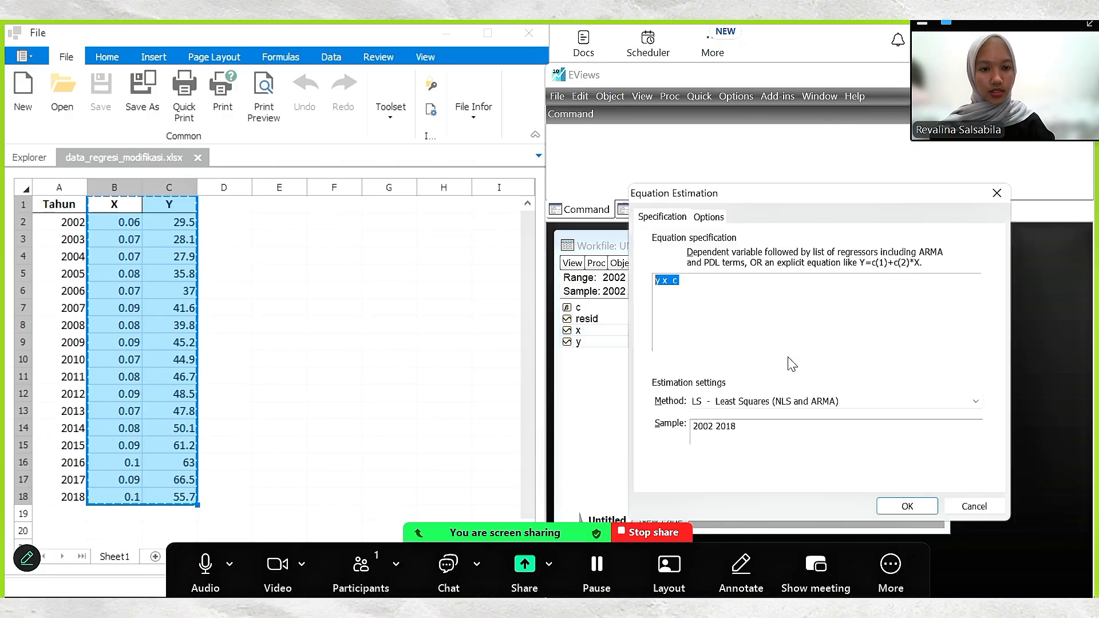
left_click(707, 275)
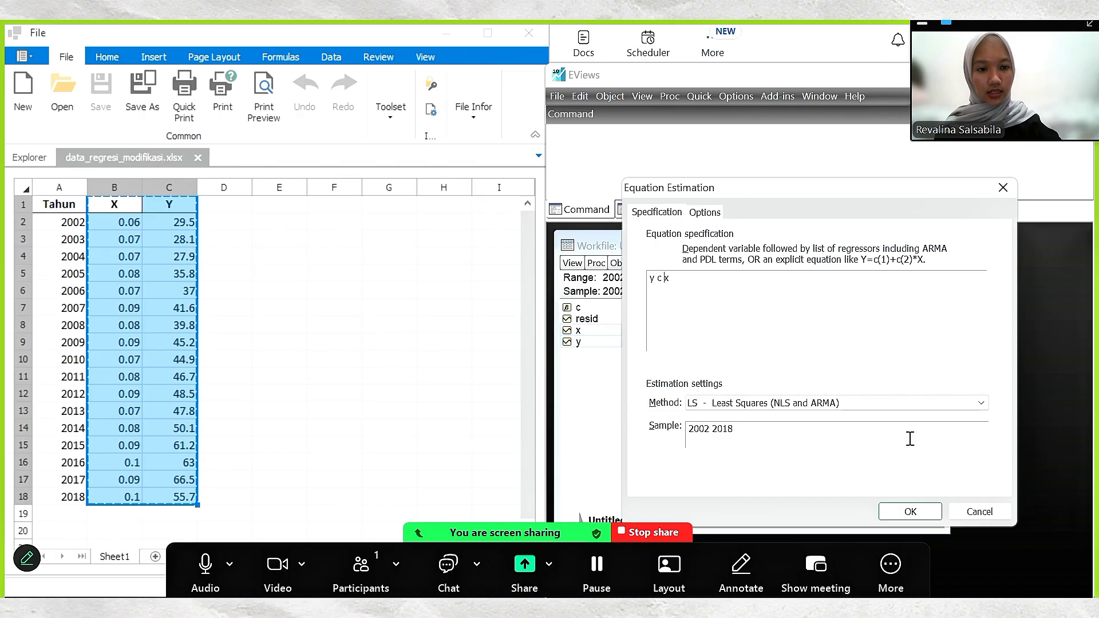
left_click(897, 511)
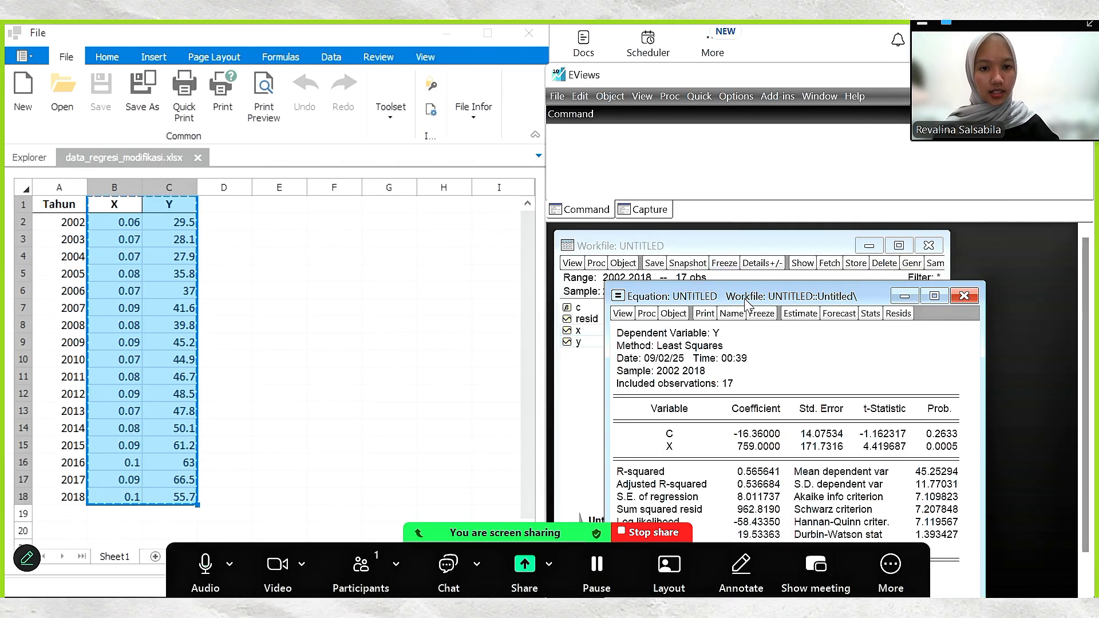
Reposition and widen the equation output window inside EViews, and minimise the spreadsheet window
left_click_drag(746, 305, 691, 247)
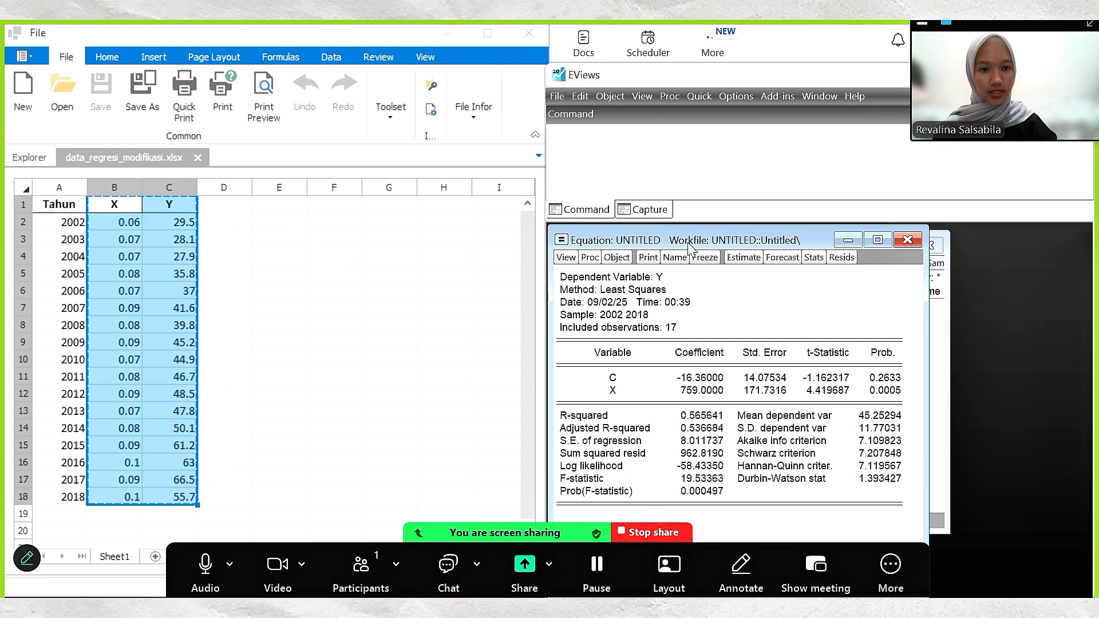
left_click_drag(922, 346, 1086, 356)
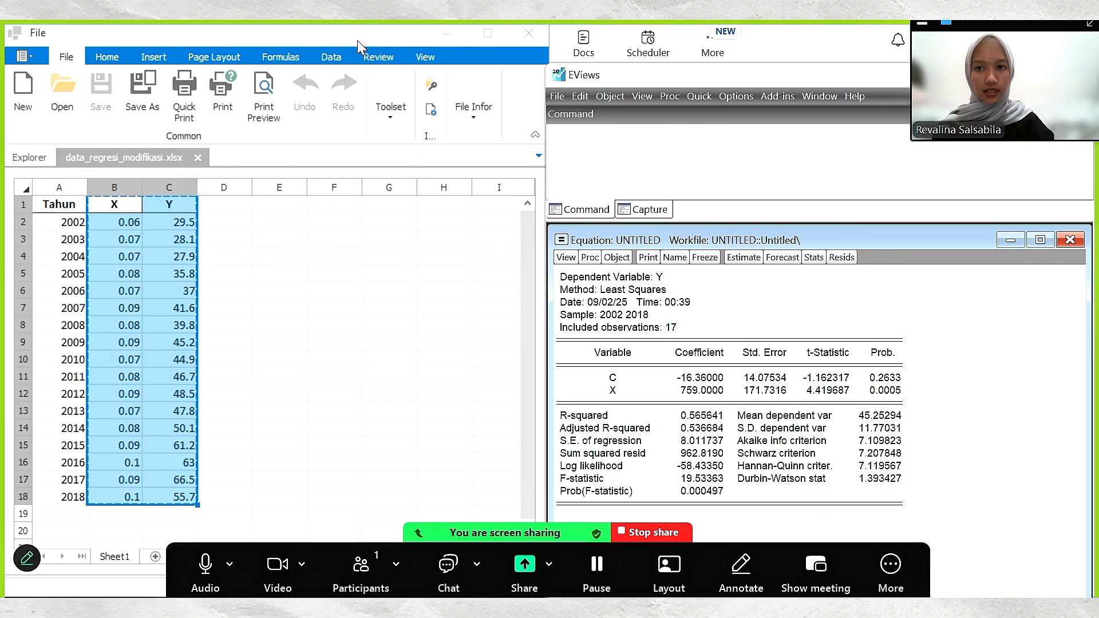
left_click_drag(357, 41, 360, 102)
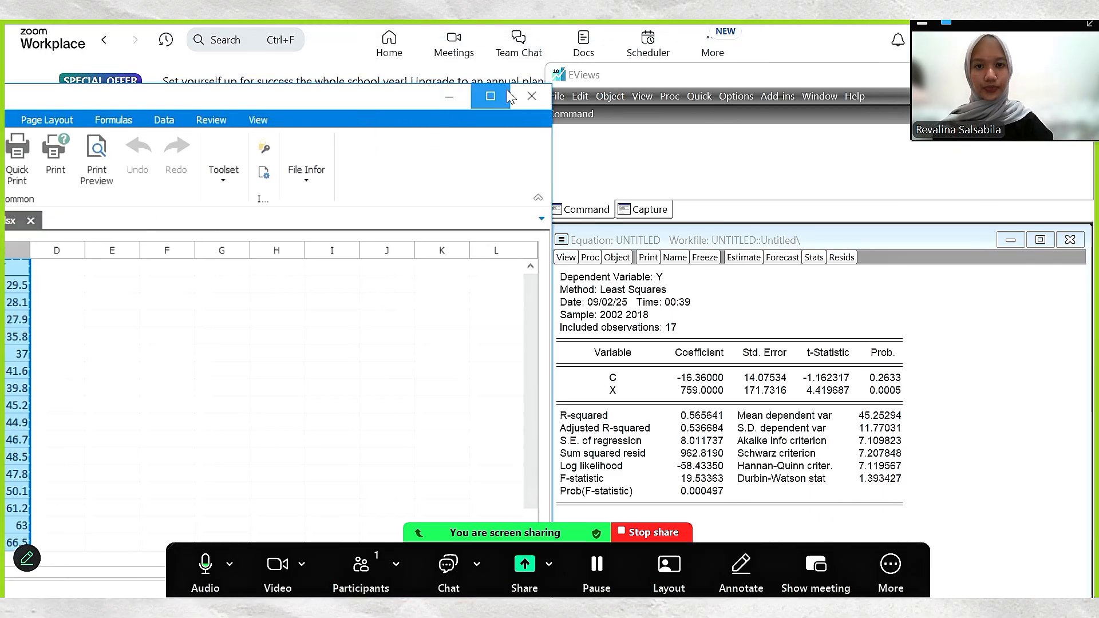
left_click(452, 97)
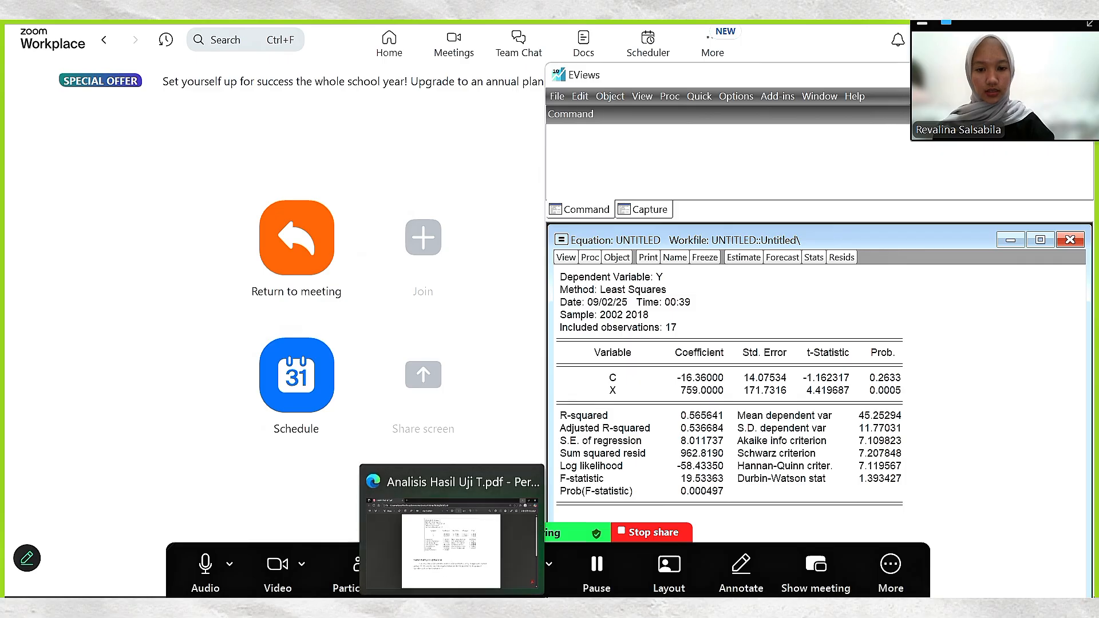
Show Analisis Hasil Uji T.pdf in Edge beside the EViews output and examine the written t-test analysis against the regression results
left_click(450, 606)
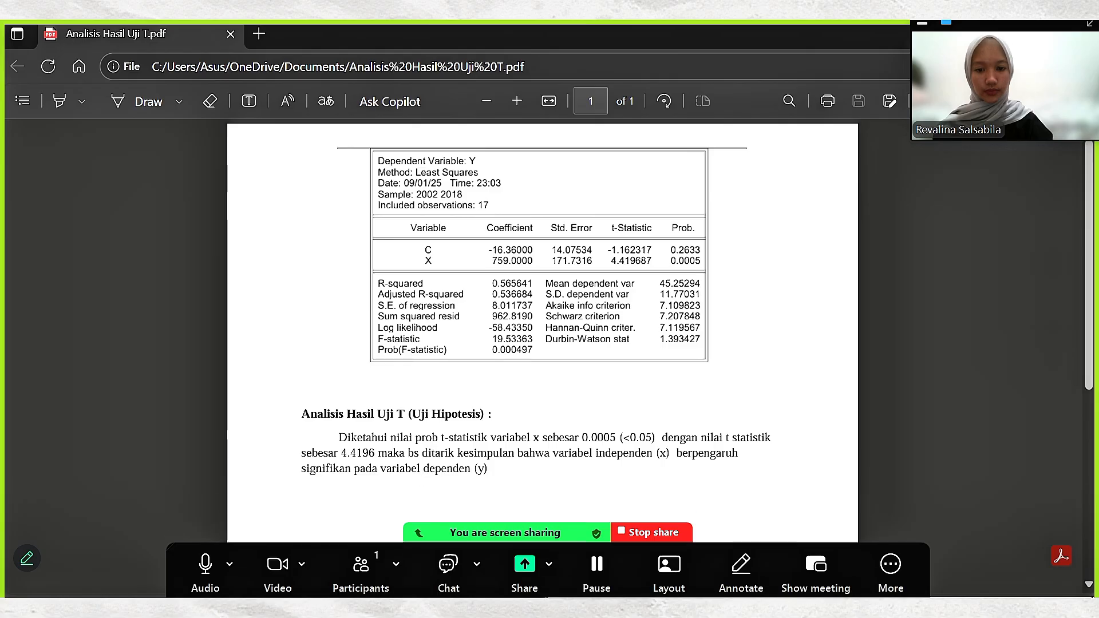
left_click_drag(399, 36, 271, 47)
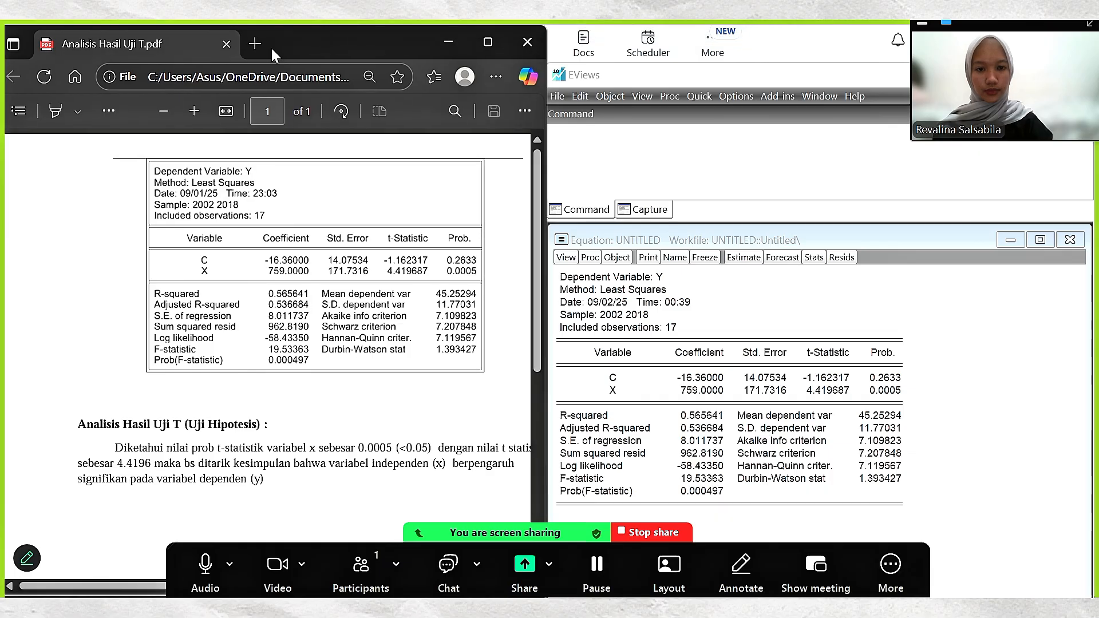
mouse_move(681, 80)
left_mouse_down()
mouse_move(698, 90)
mouse_move(681, 77)
left_mouse_up()
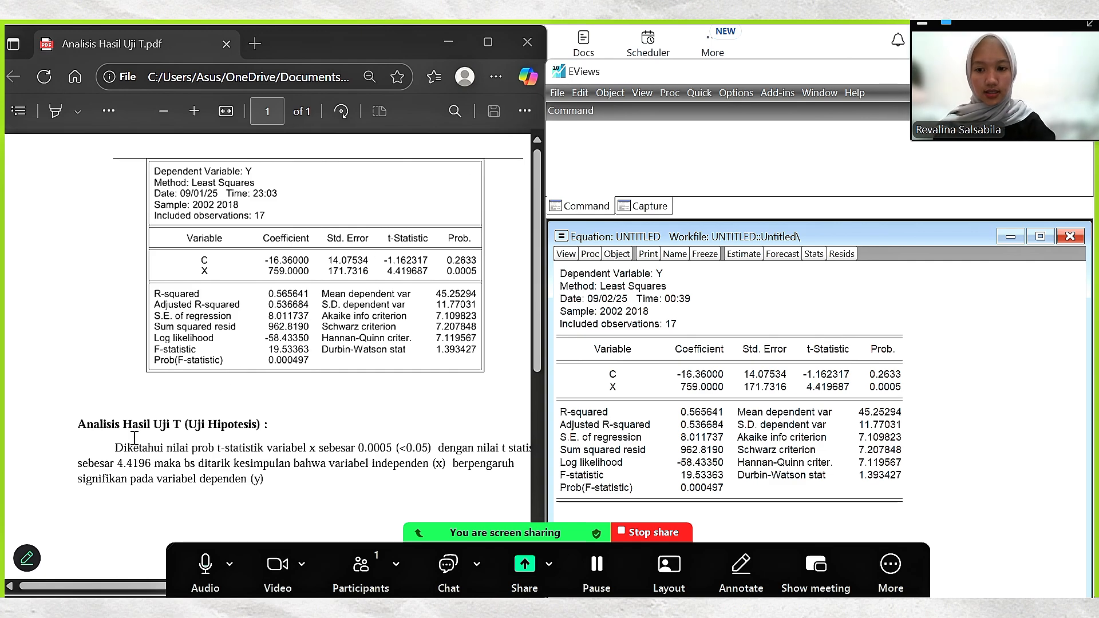
left_click_drag(76, 589, 105, 590)
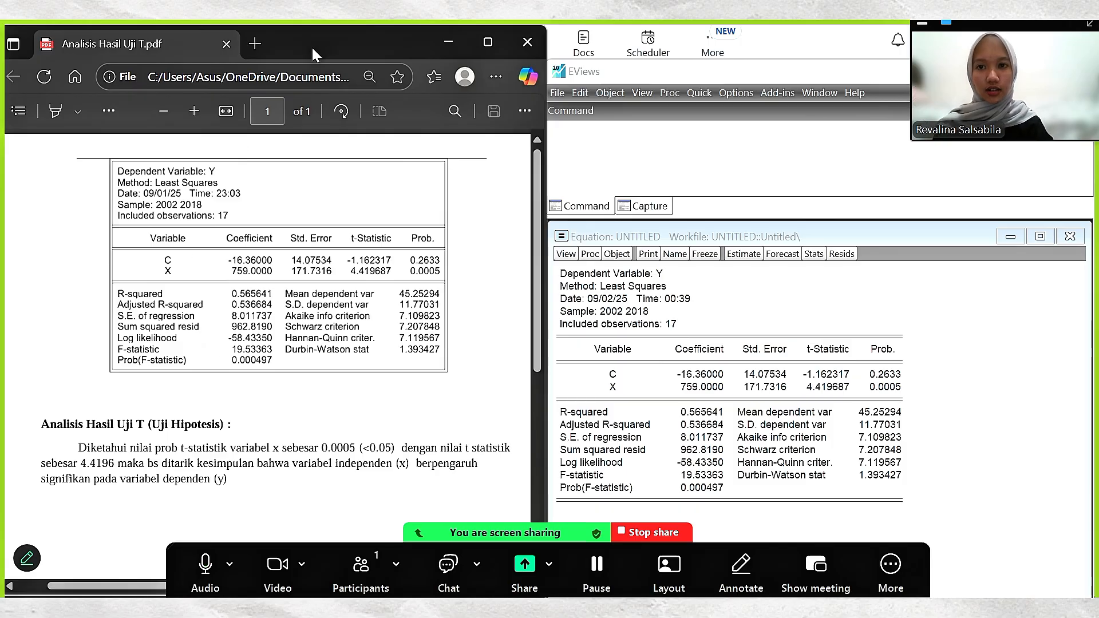
Share the entire screen in the Zoom meeting again and move the meeting controls clear of the page content
left_click_drag(312, 46, 316, 99)
left_click(442, 96)
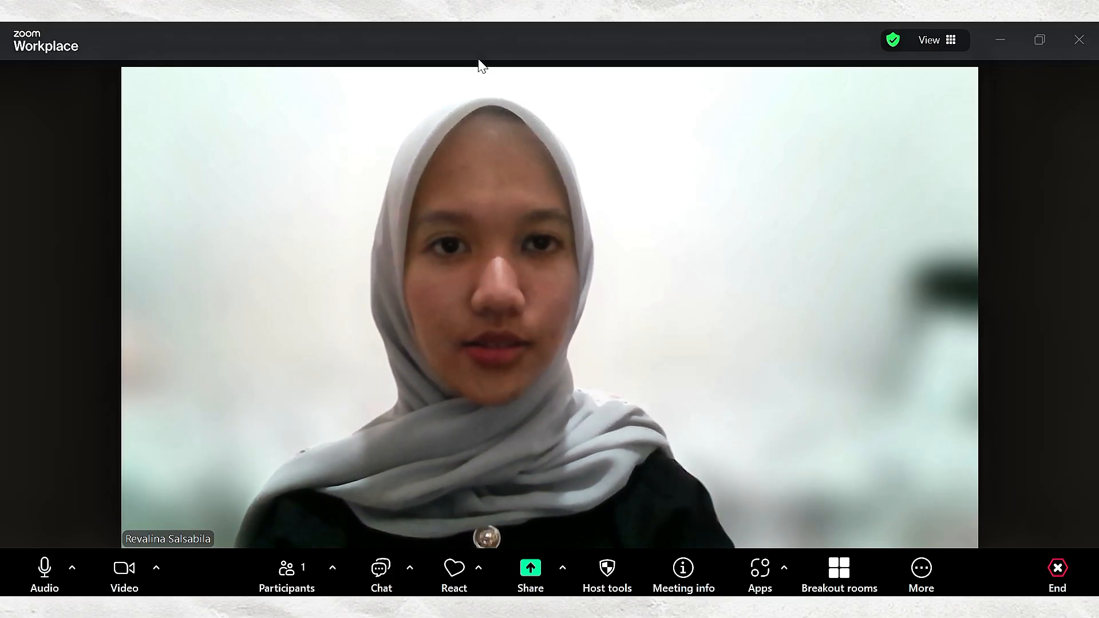
left_click(531, 589)
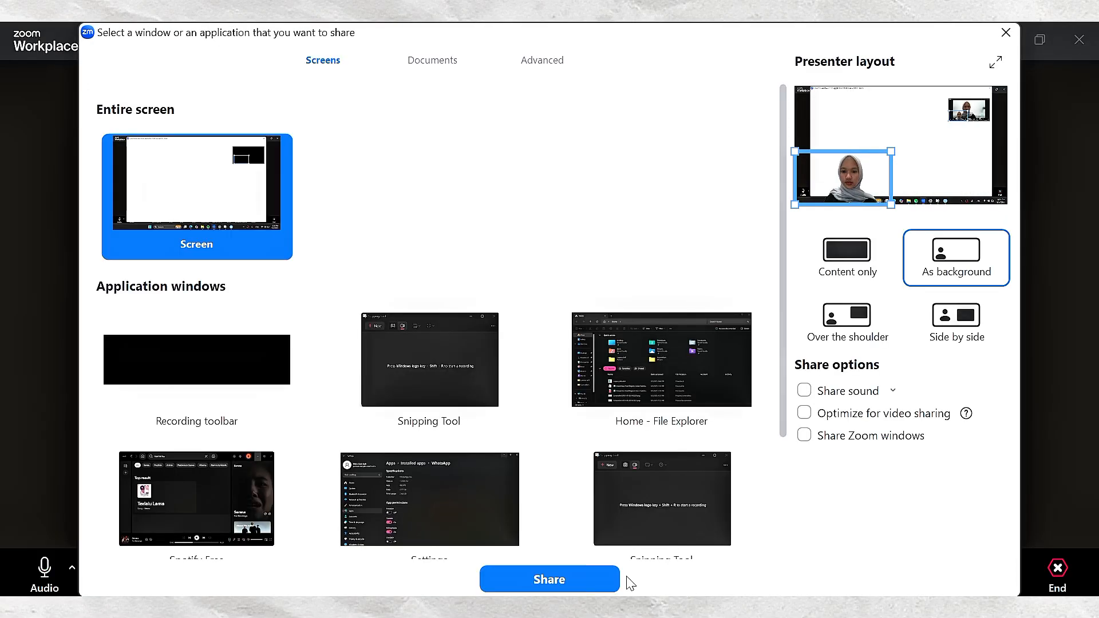
left_click(572, 580)
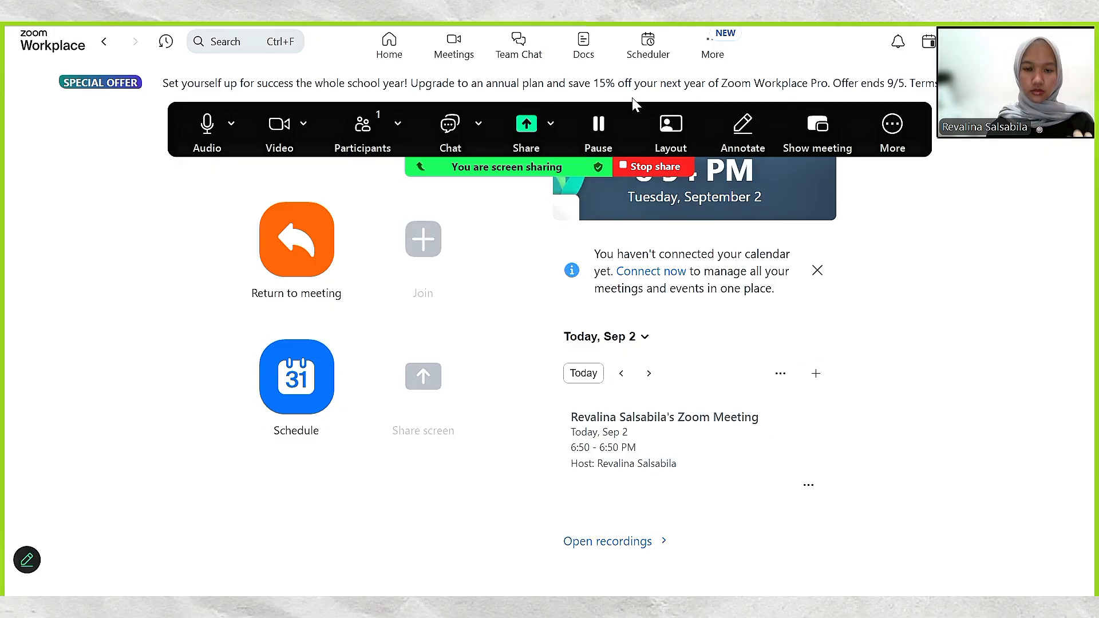
left_click_drag(634, 108, 625, 22)
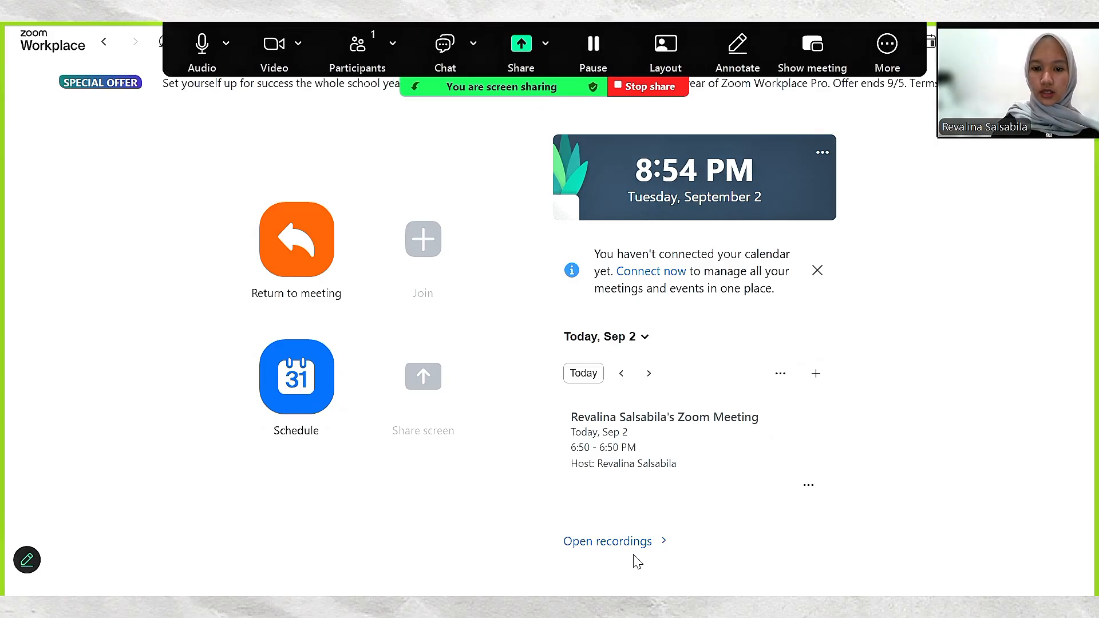
Switch to RStudio and import the Excel file regresi_data.xlsx from Downloads as the dataset regresi_data, with first row as names
mouse_move(680, 608)
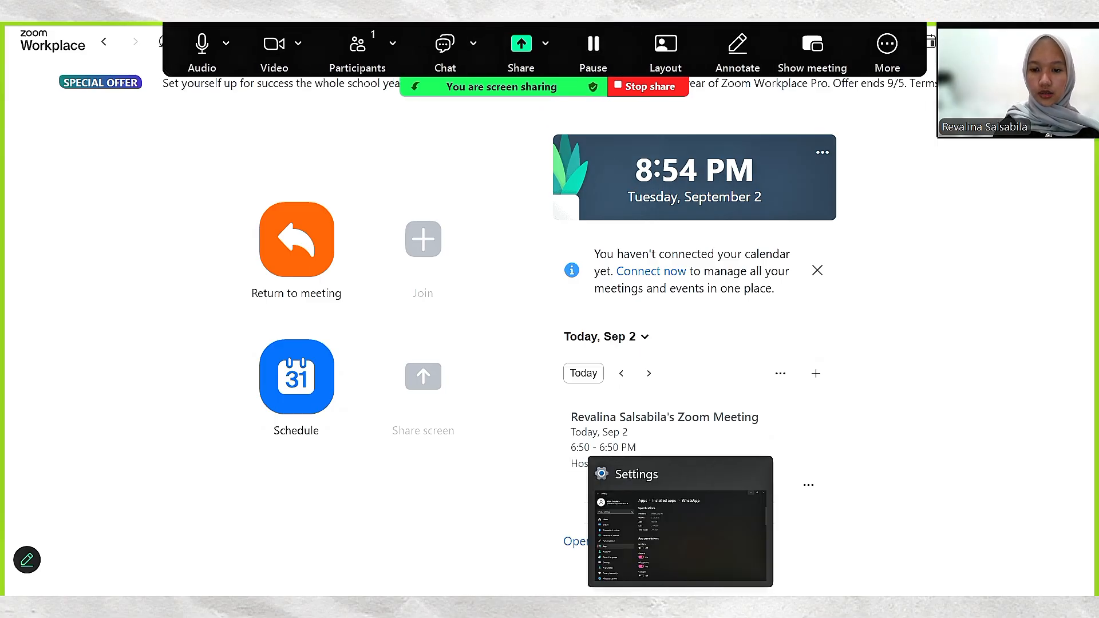
left_click(756, 608)
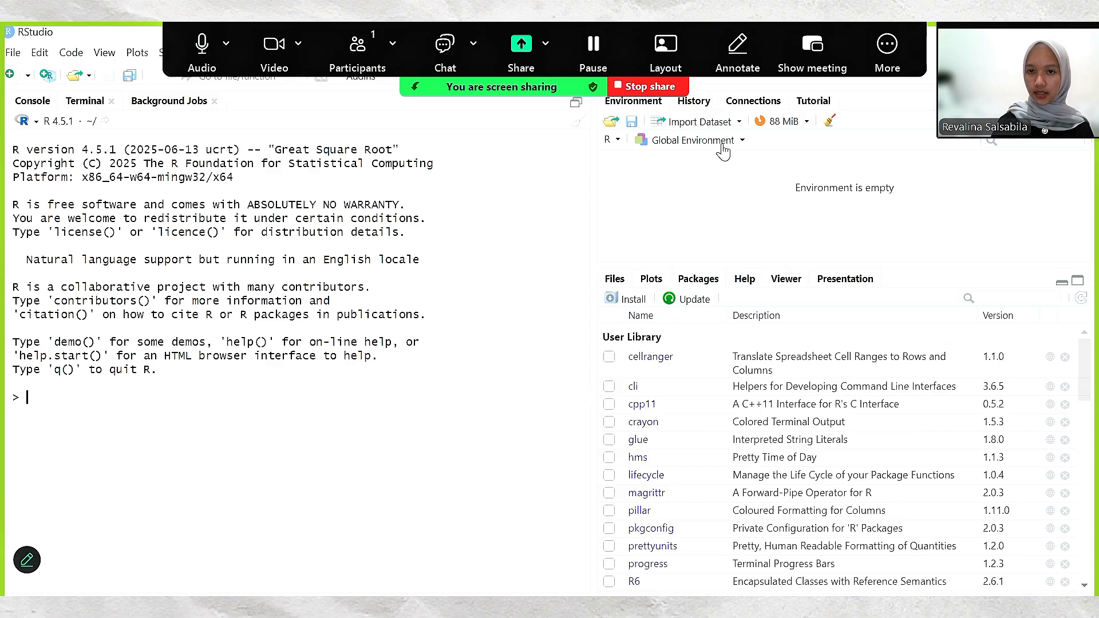
left_click(726, 124)
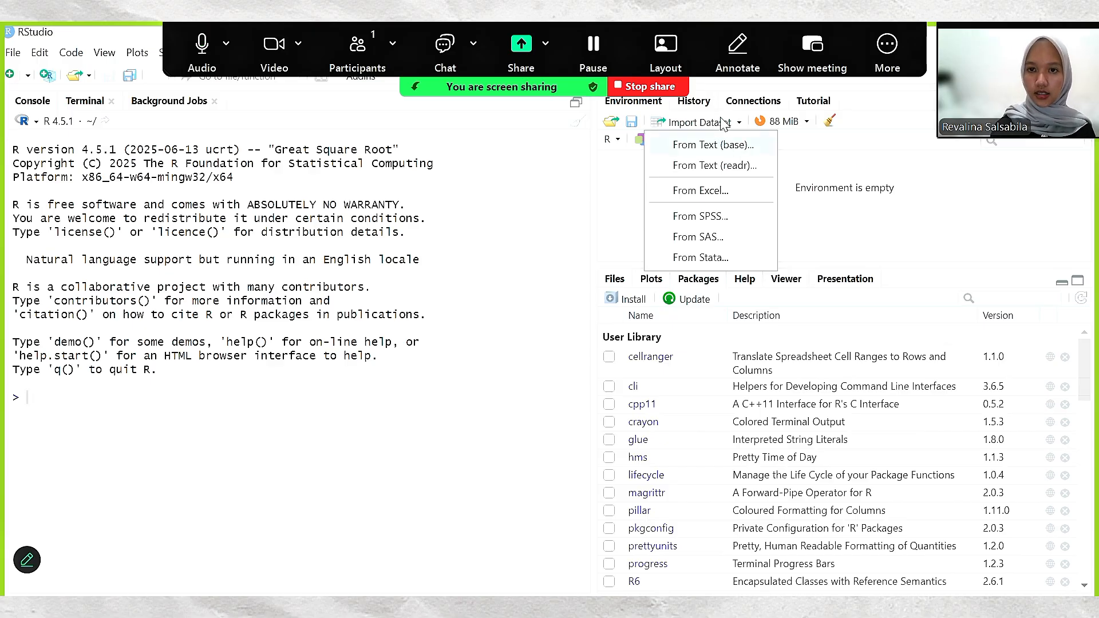
left_click(710, 195)
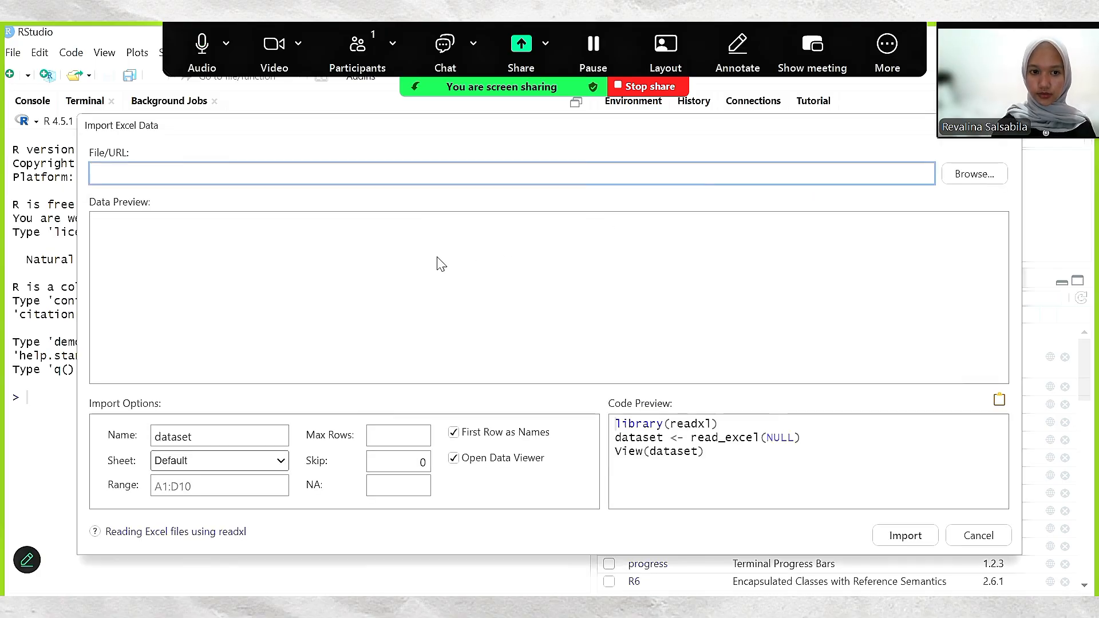
left_click(975, 175)
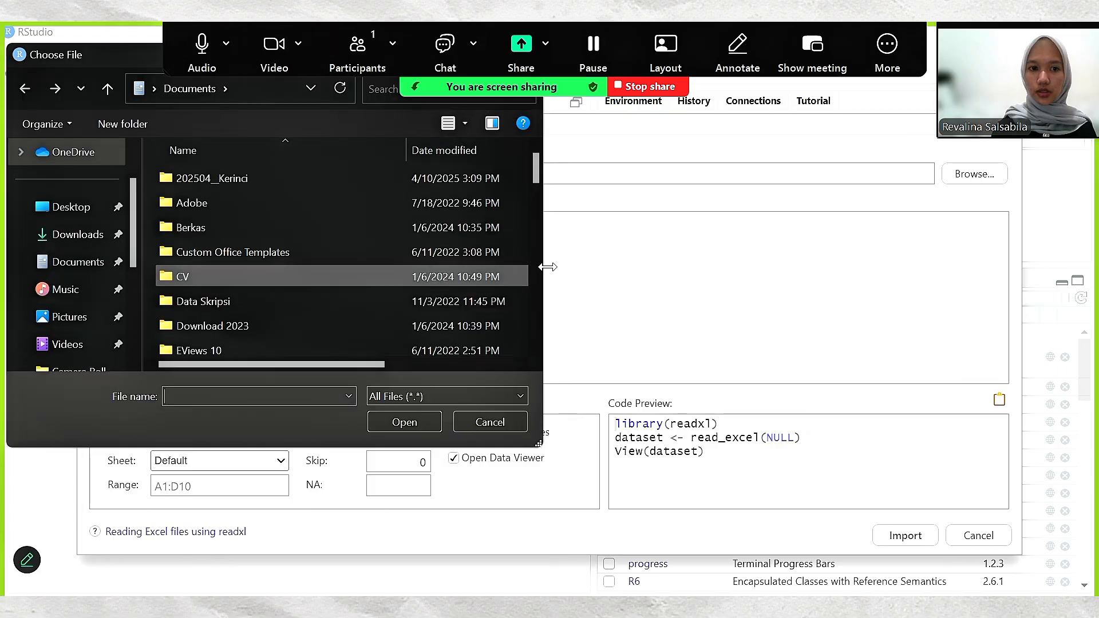
left_click(89, 245)
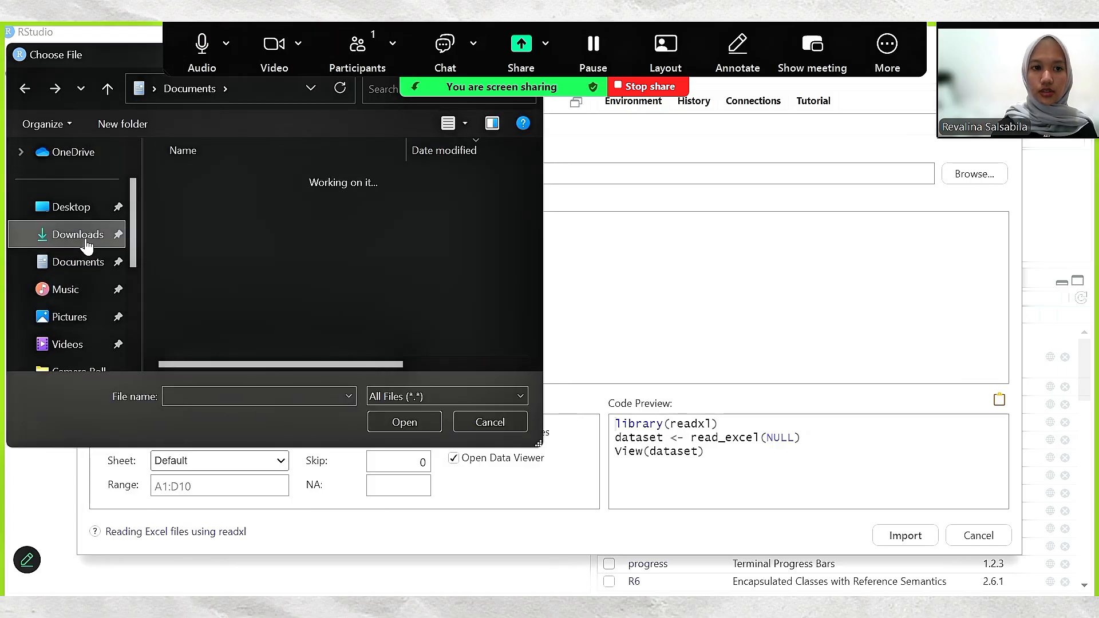
left_click(247, 206)
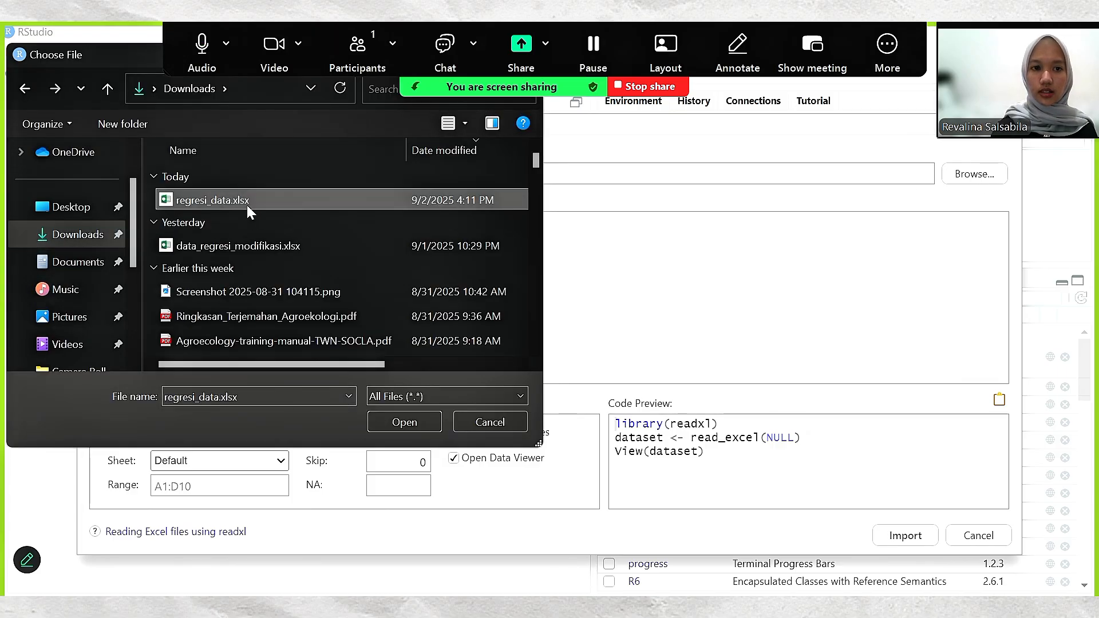
left_click(395, 422)
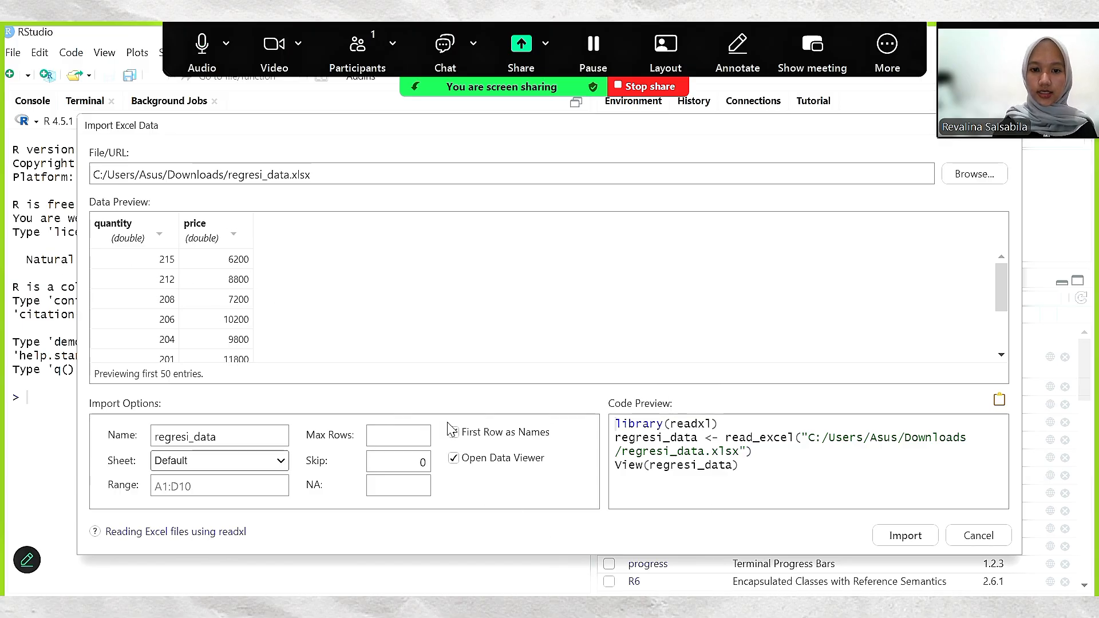
left_click(906, 536)
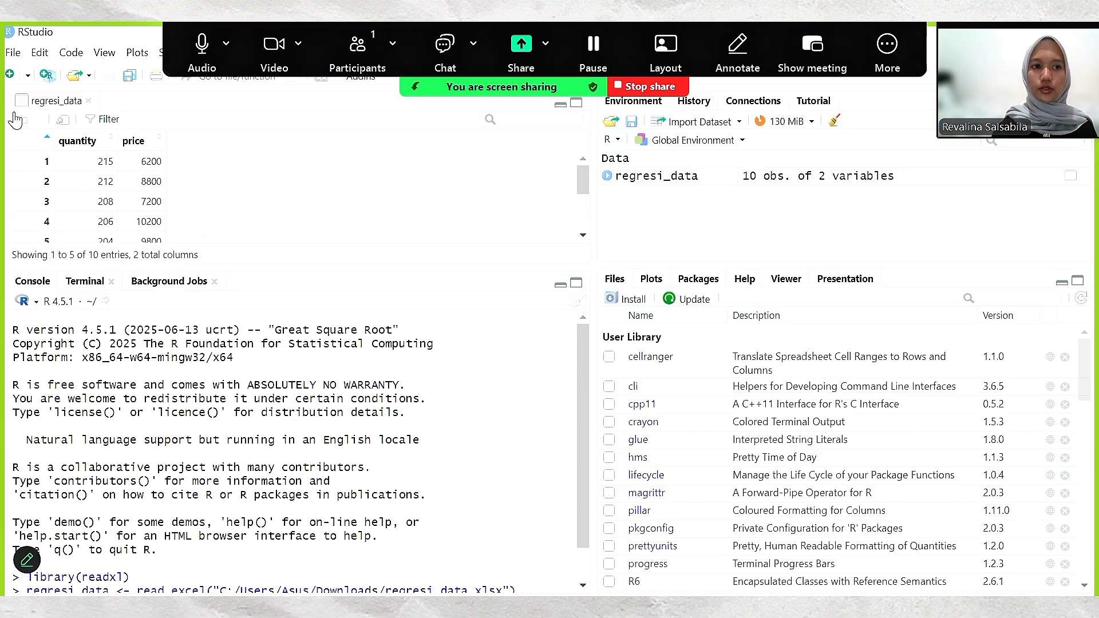
Create a new R script
left_click(13, 52)
mouse_move(14, 57)
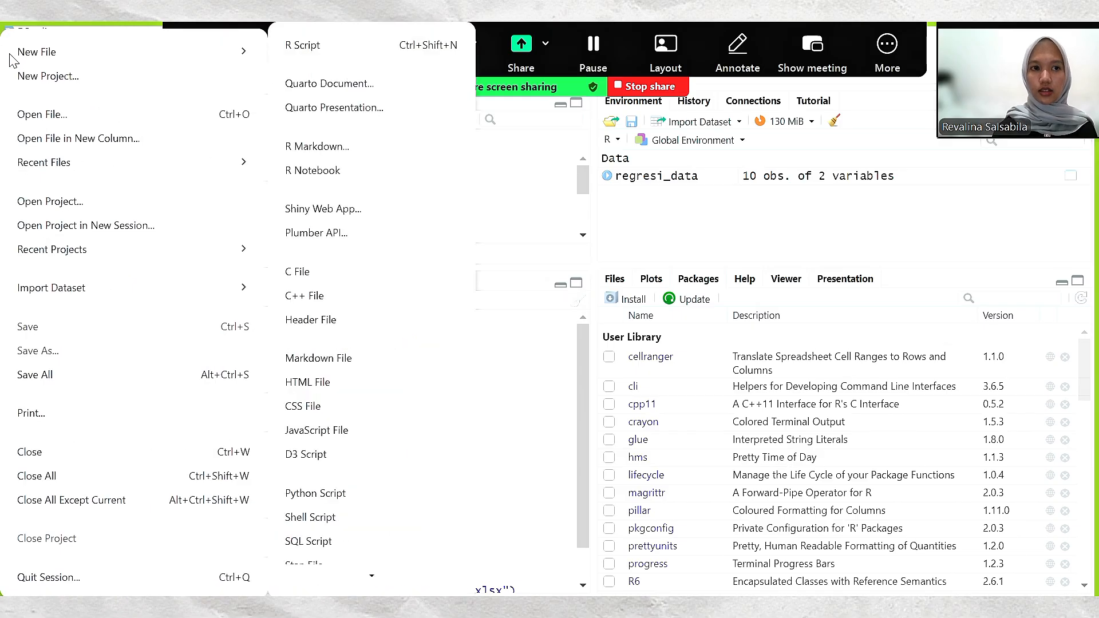
left_click(305, 50)
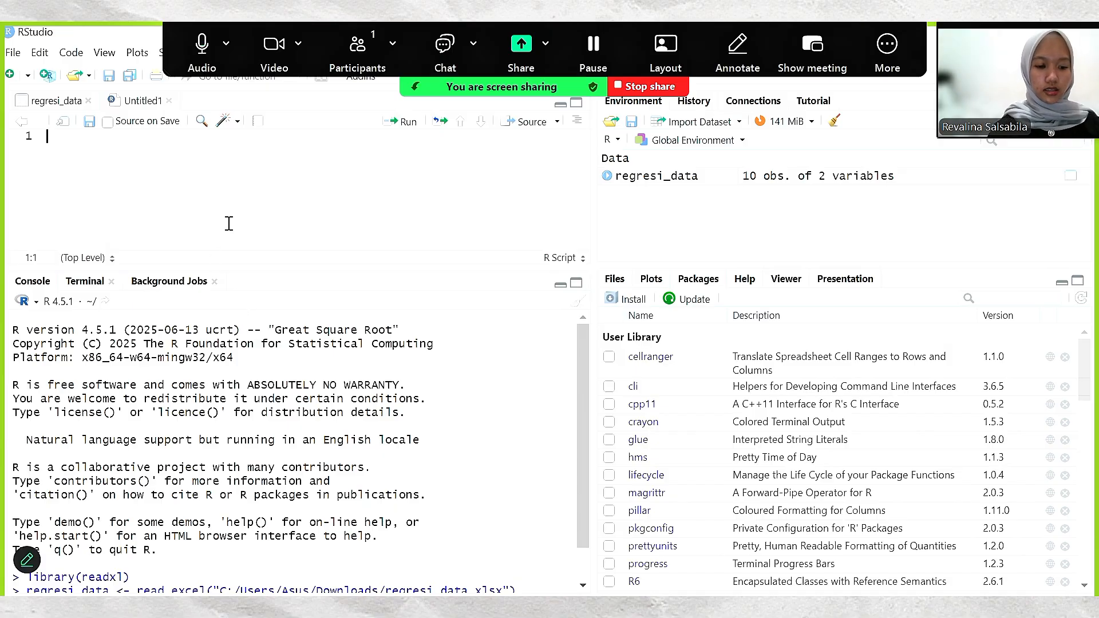
Write the script line ModelRegSederhana <- lm(quantity~price,regresi_data) to define the simple regression model of quantity on price
type("M")
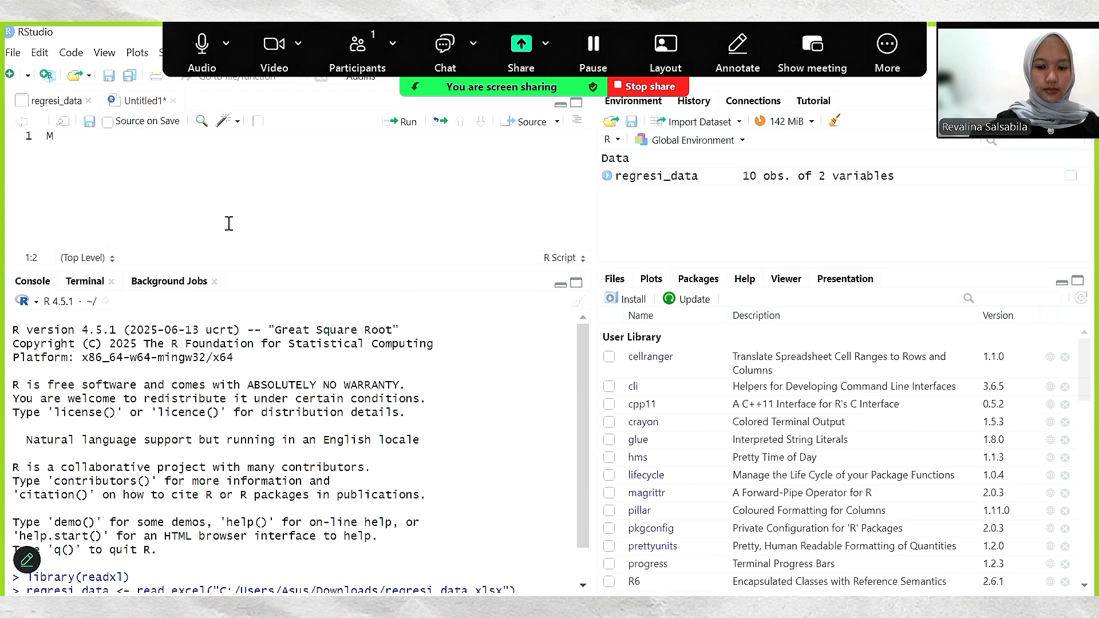
type("odel")
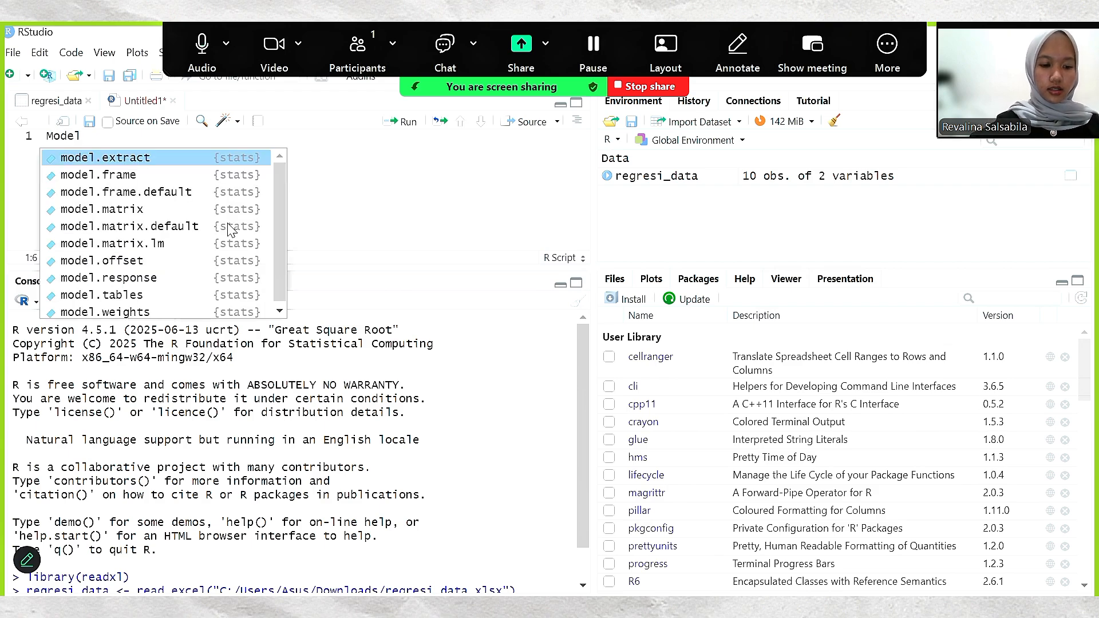
type("Reg")
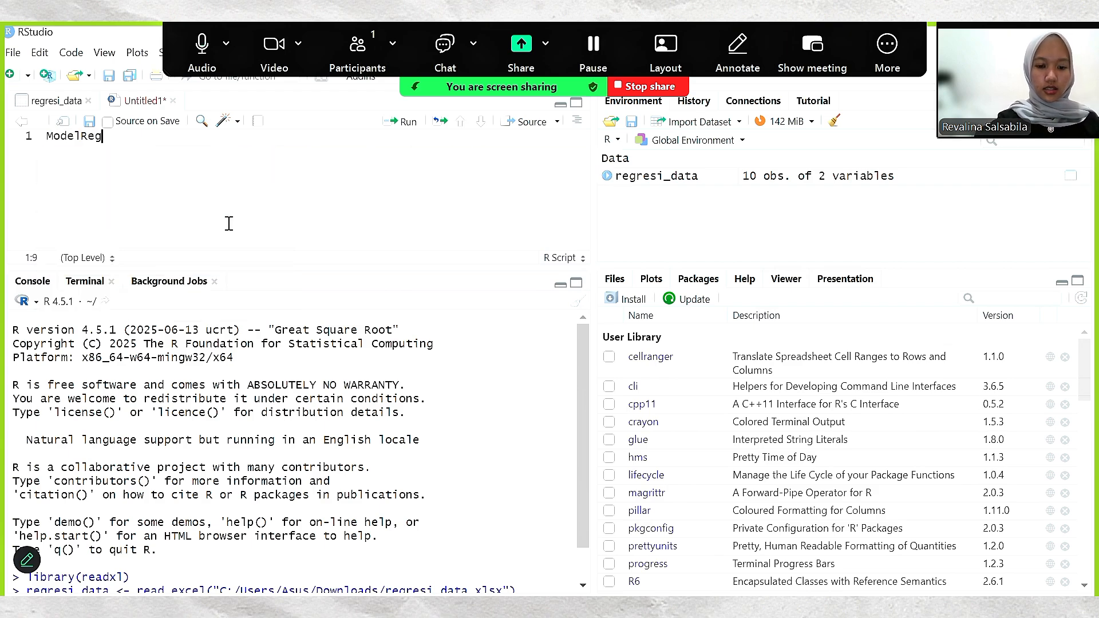
type("Se")
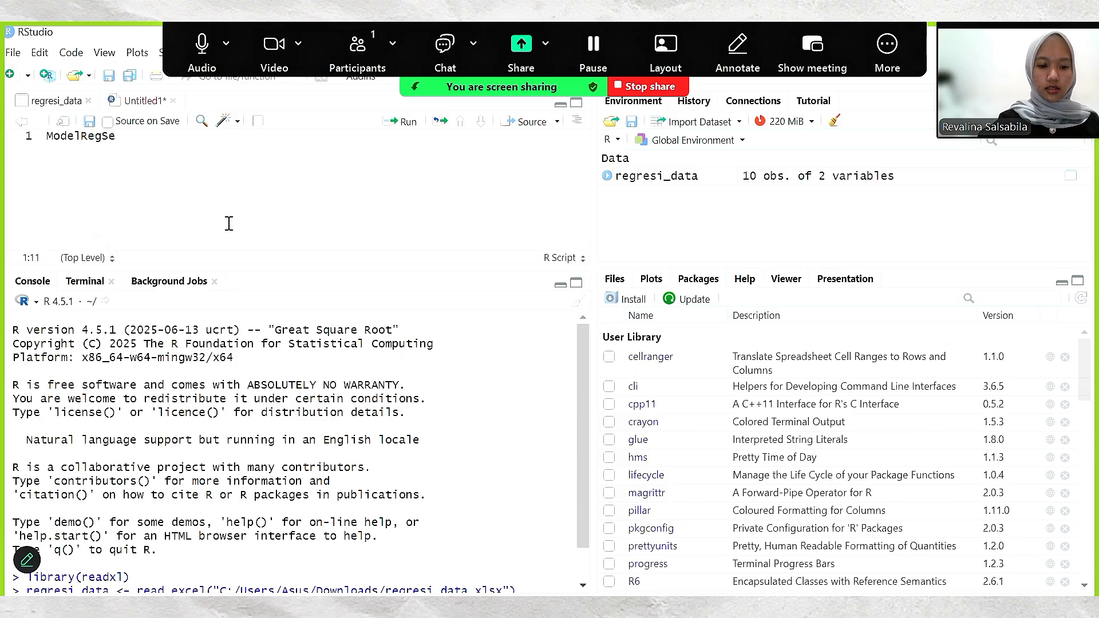
type("derhana")
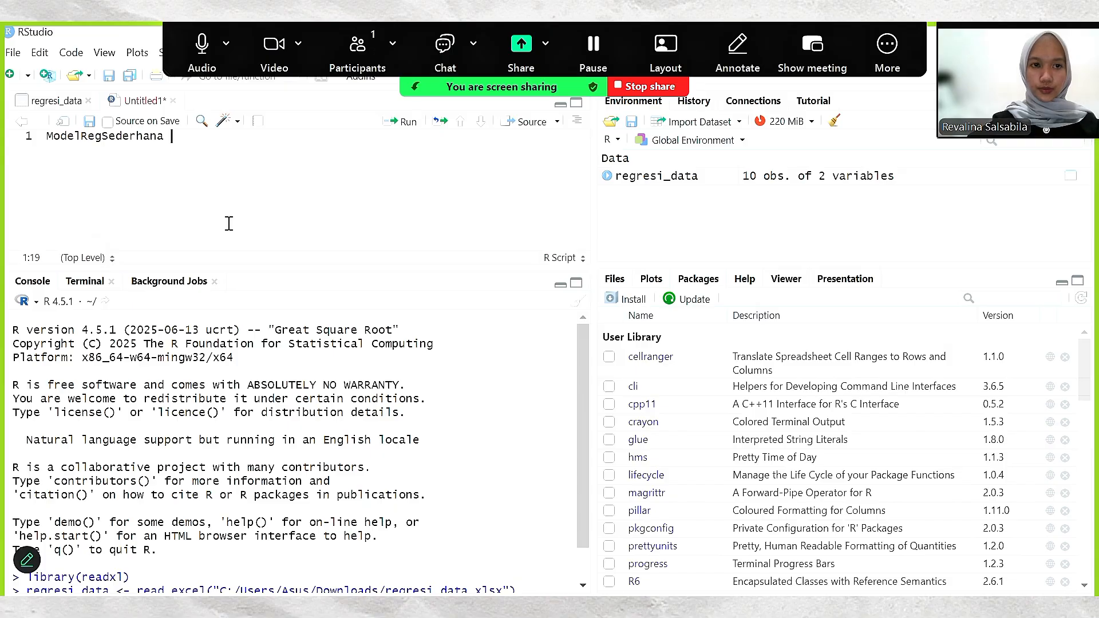
type(" <_")
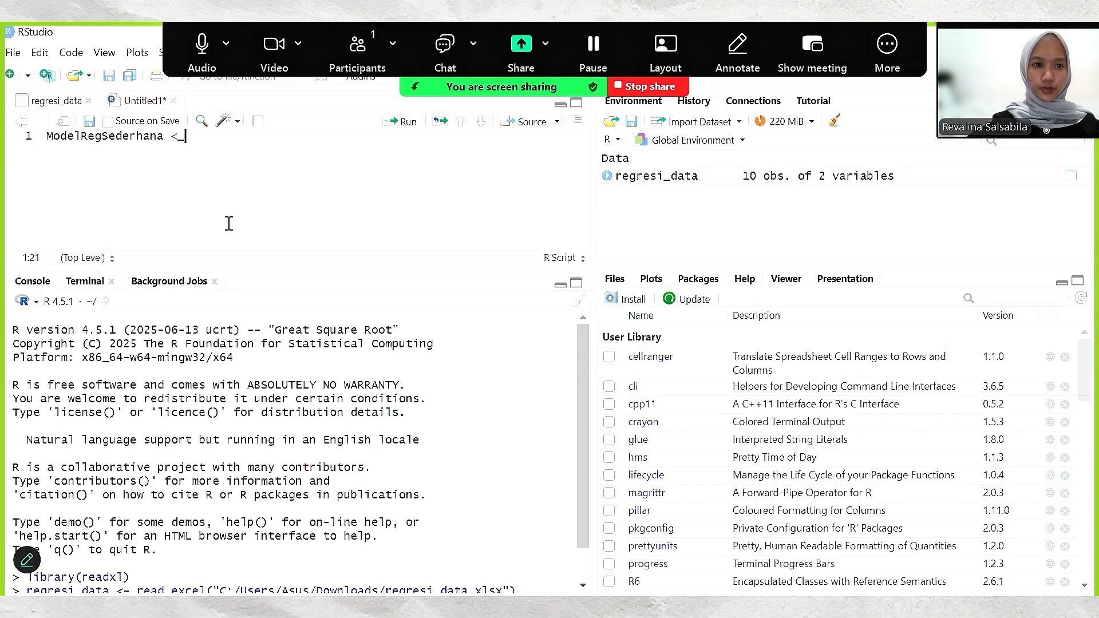
key("BackSpace")
type("-")
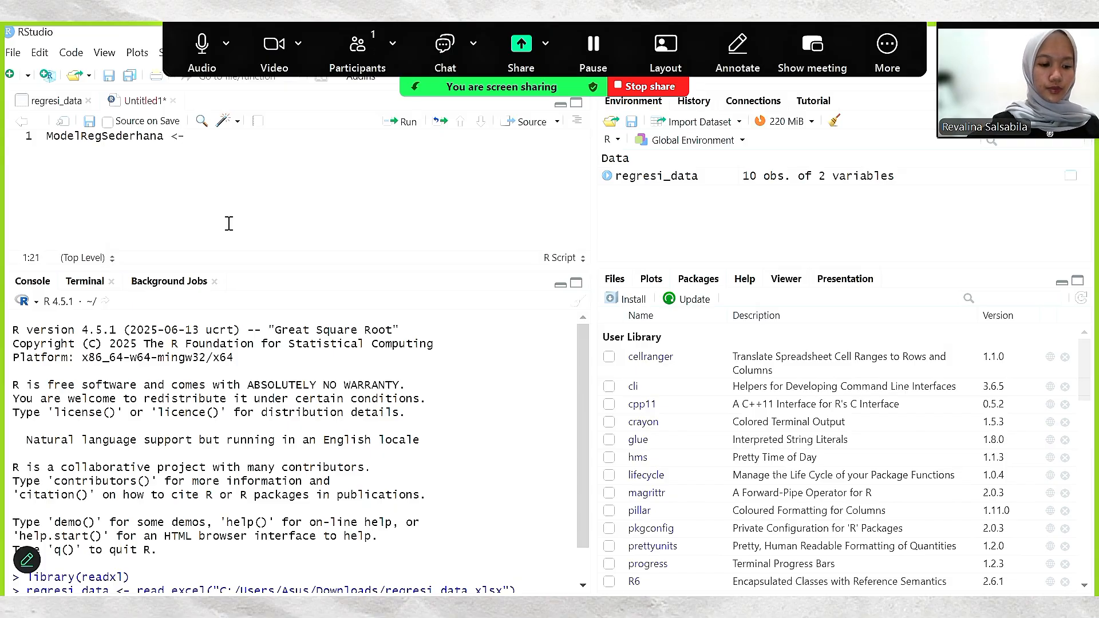
type(" lm")
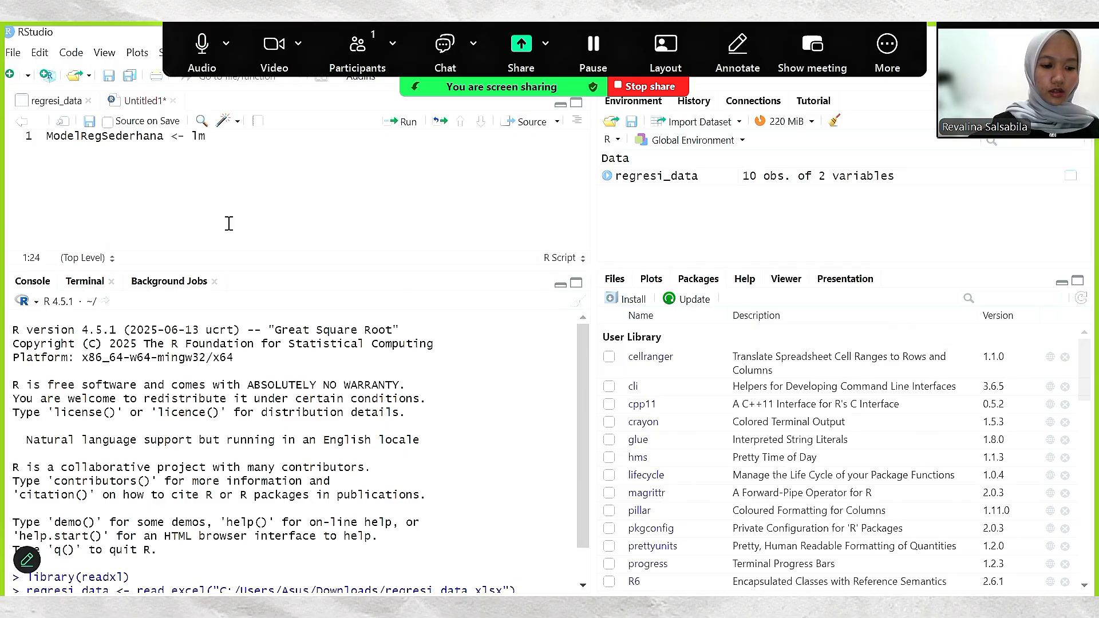
type("(")
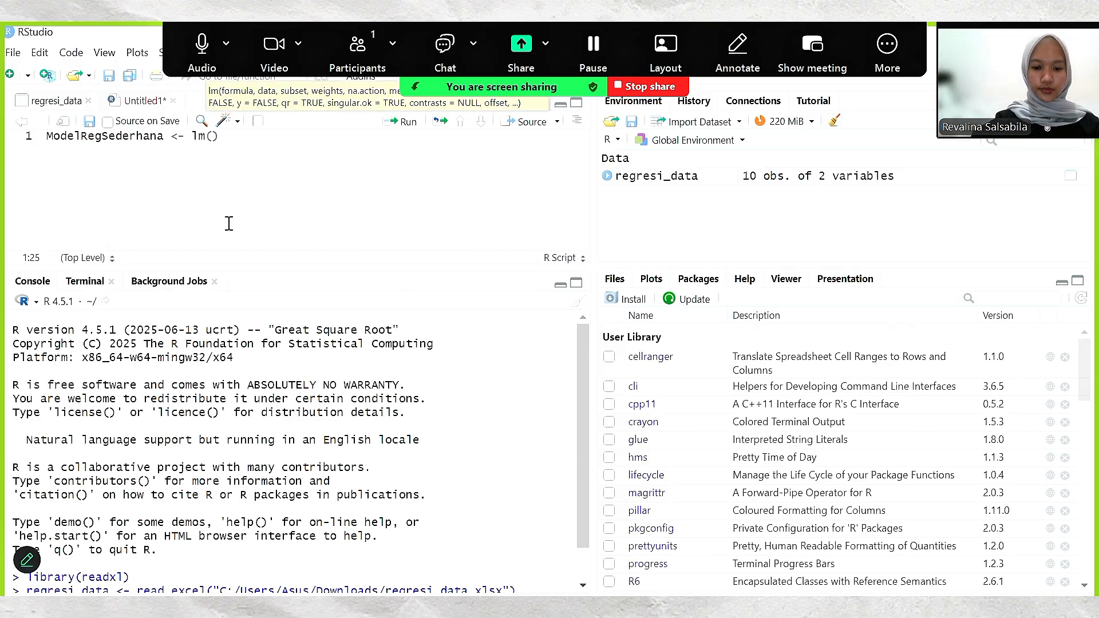
type("quantit")
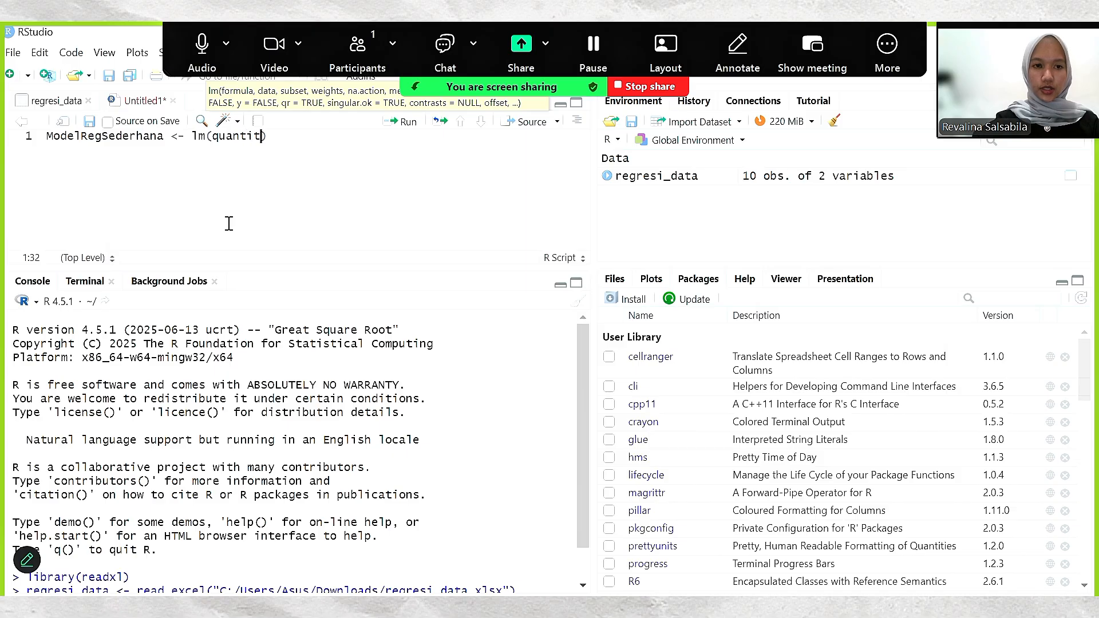
type("y")
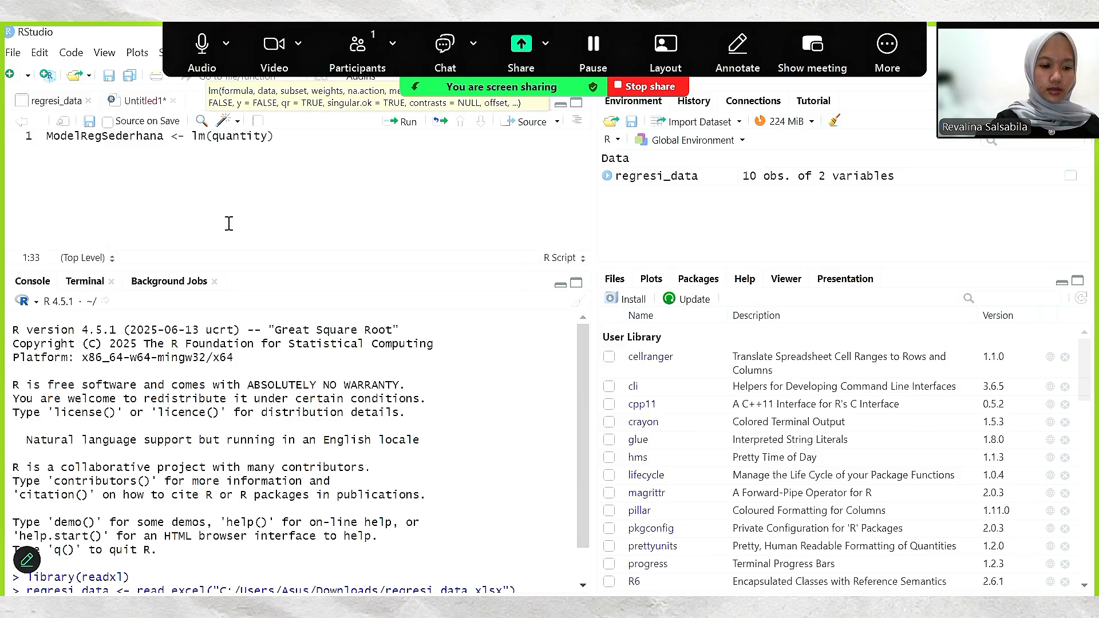
type("~")
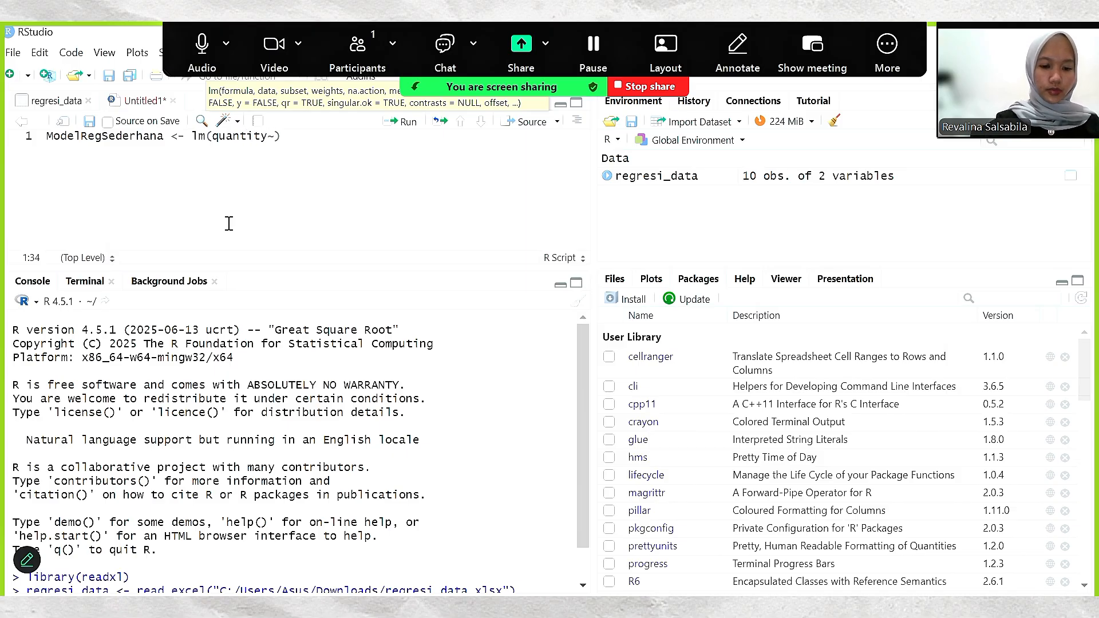
type("price")
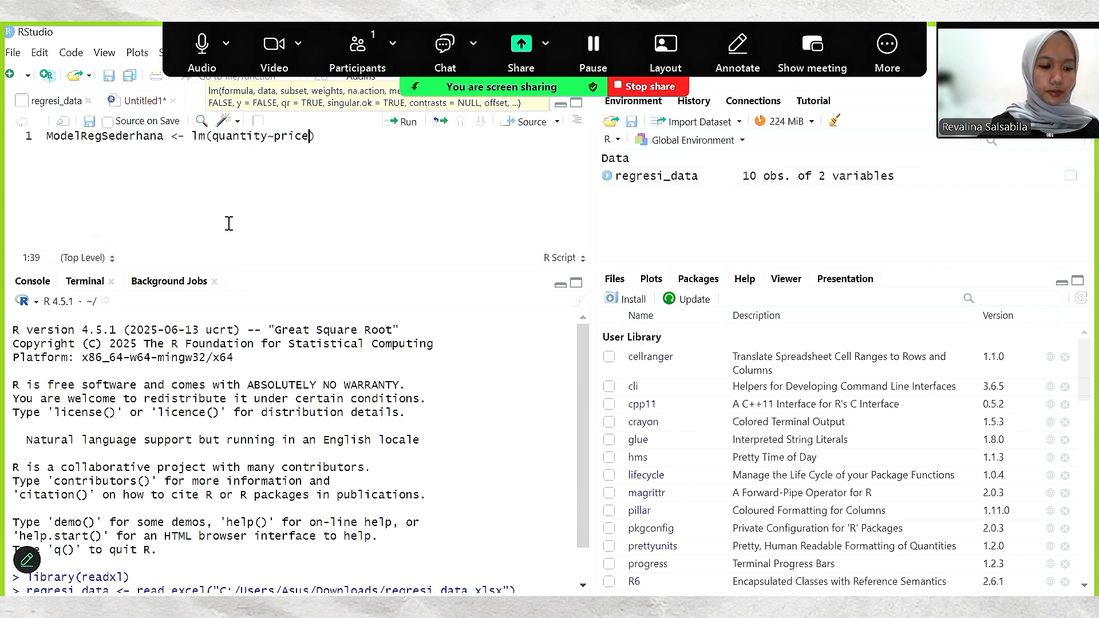
type(",")
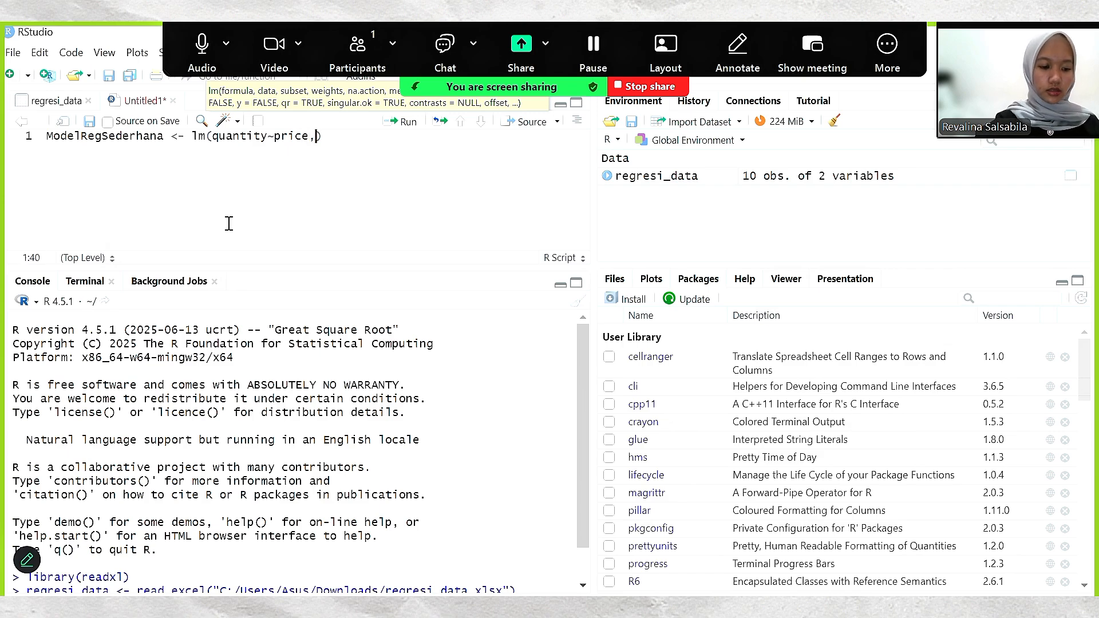
type("regr")
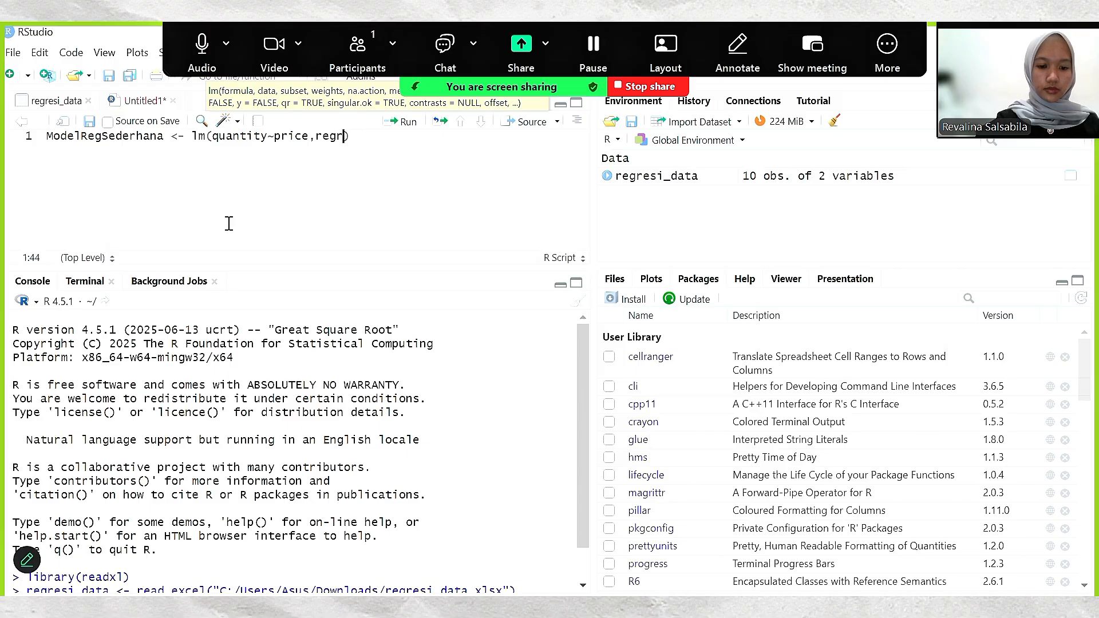
type("ed")
key("BackSpace")
type("si")
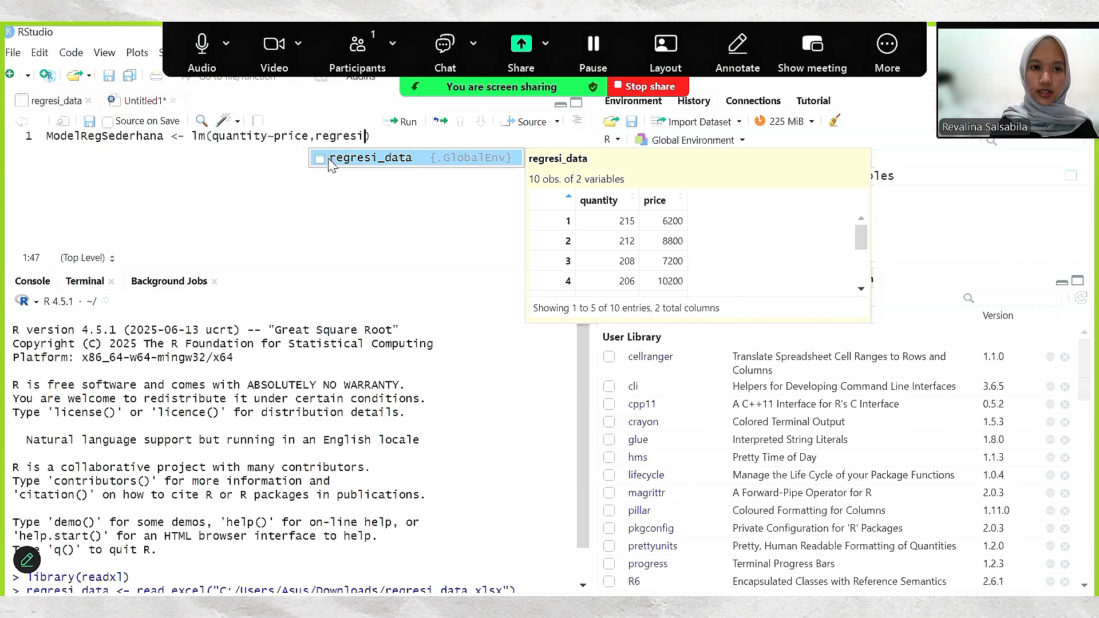
left_click(351, 159)
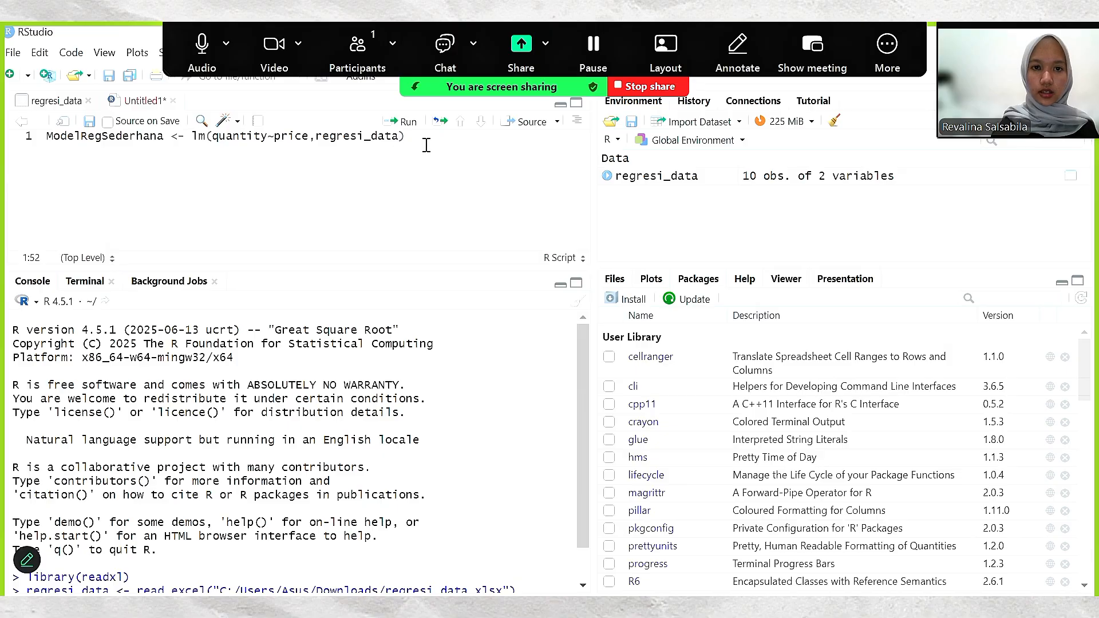
Add the line summary(ModelRegSederhana) below the model definition in the script
key("Return")
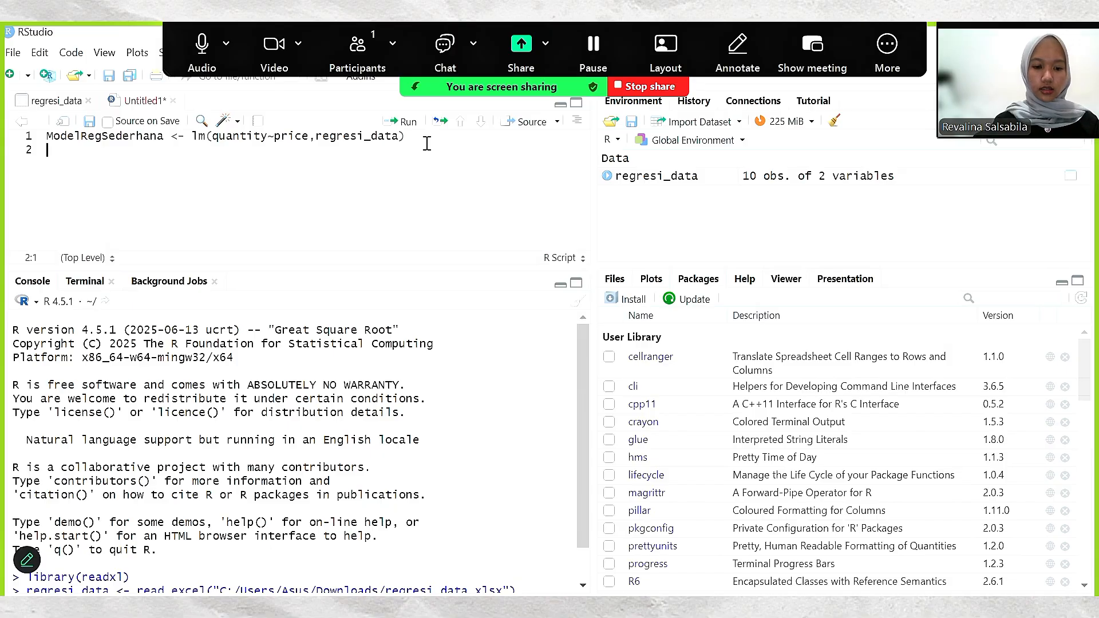
type("su")
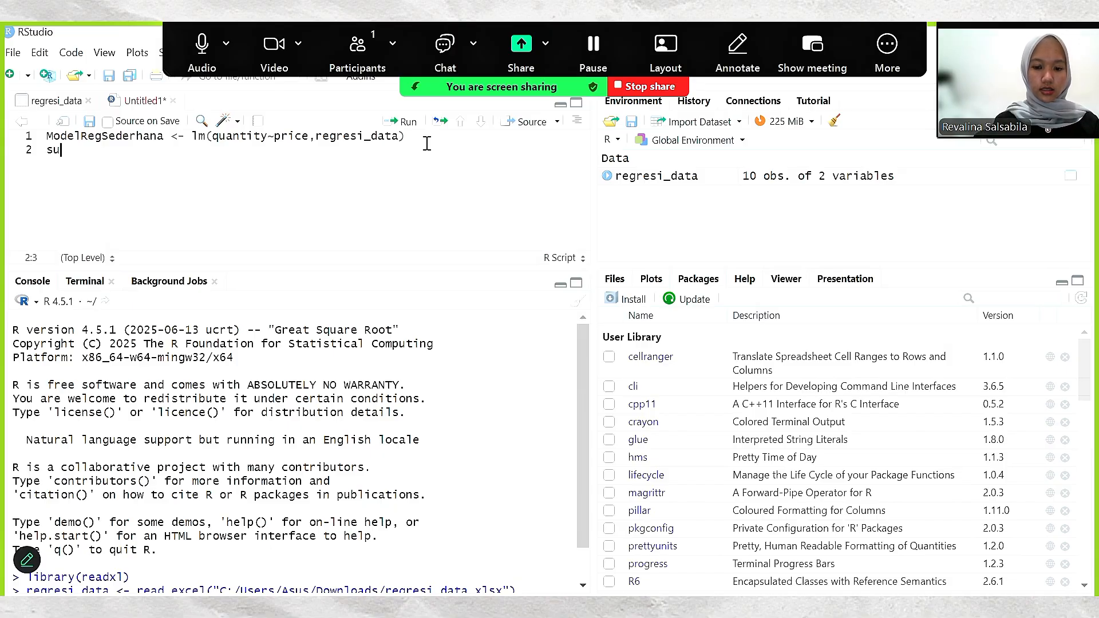
type("mmary")
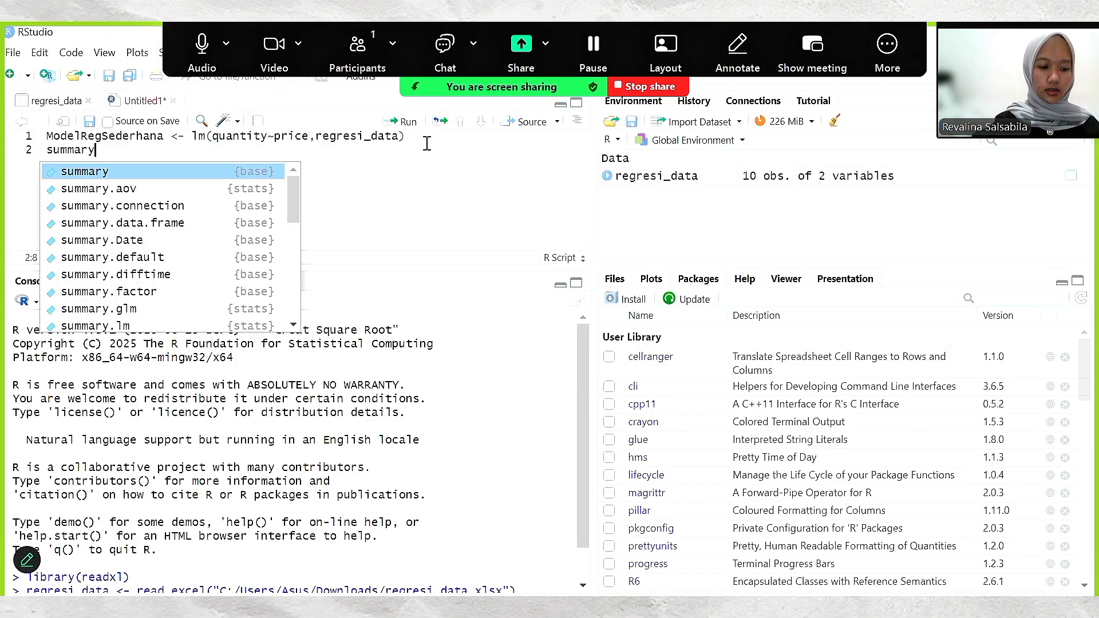
type("(")
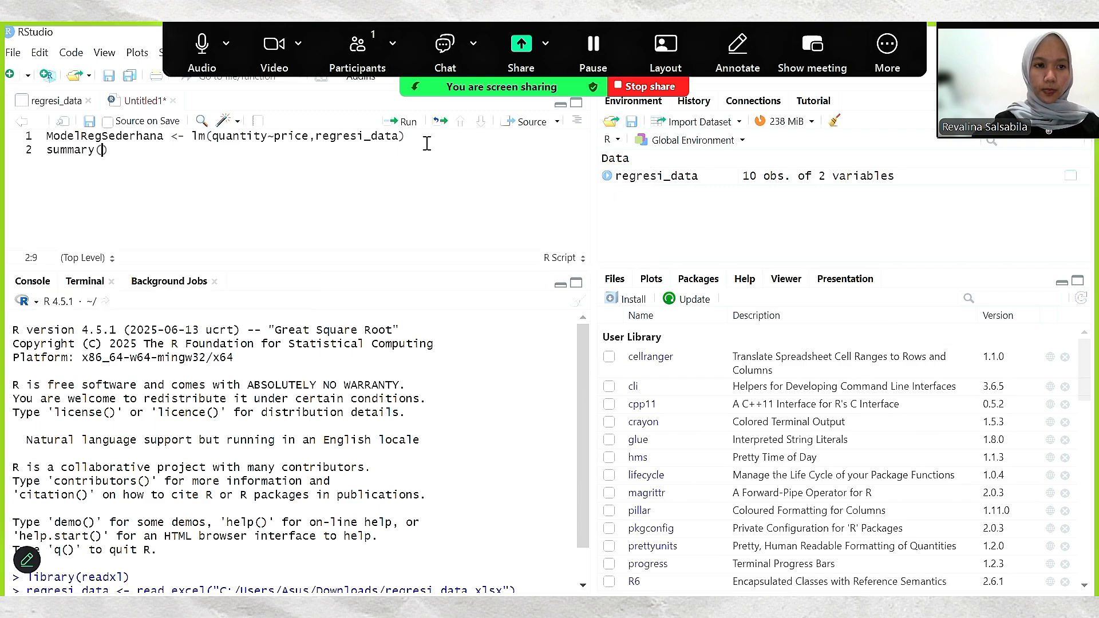
type("Model")
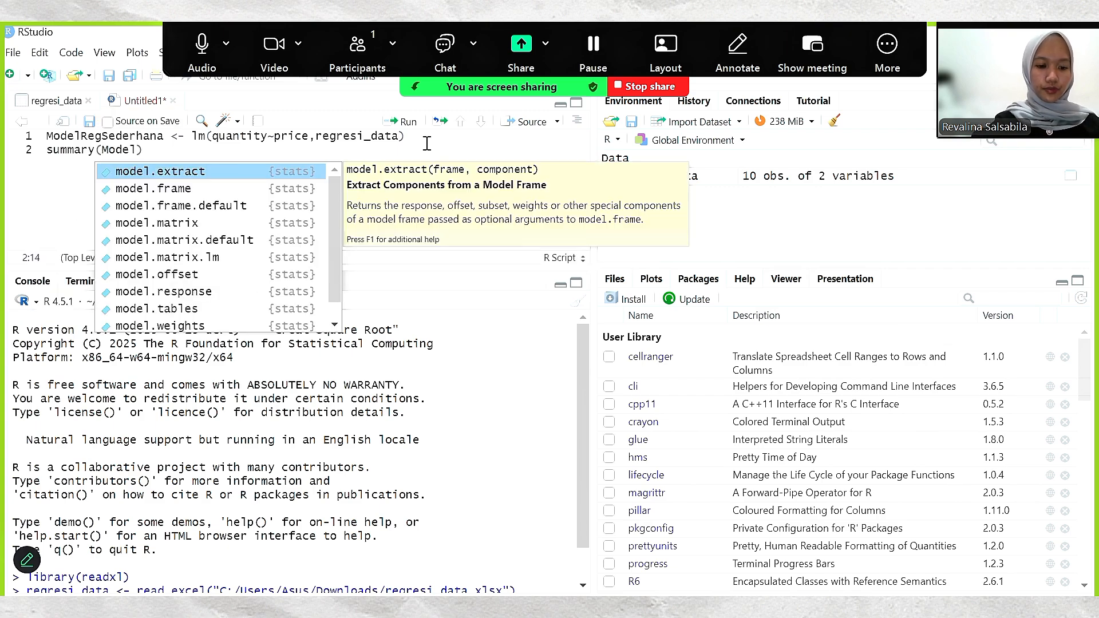
type("Reg")
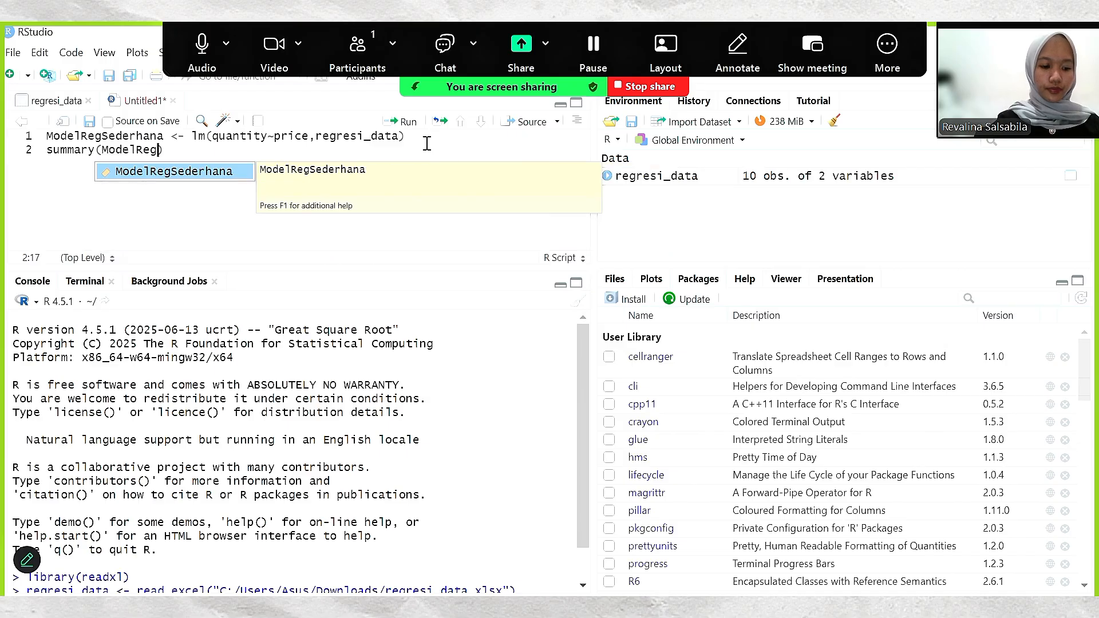
type("S")
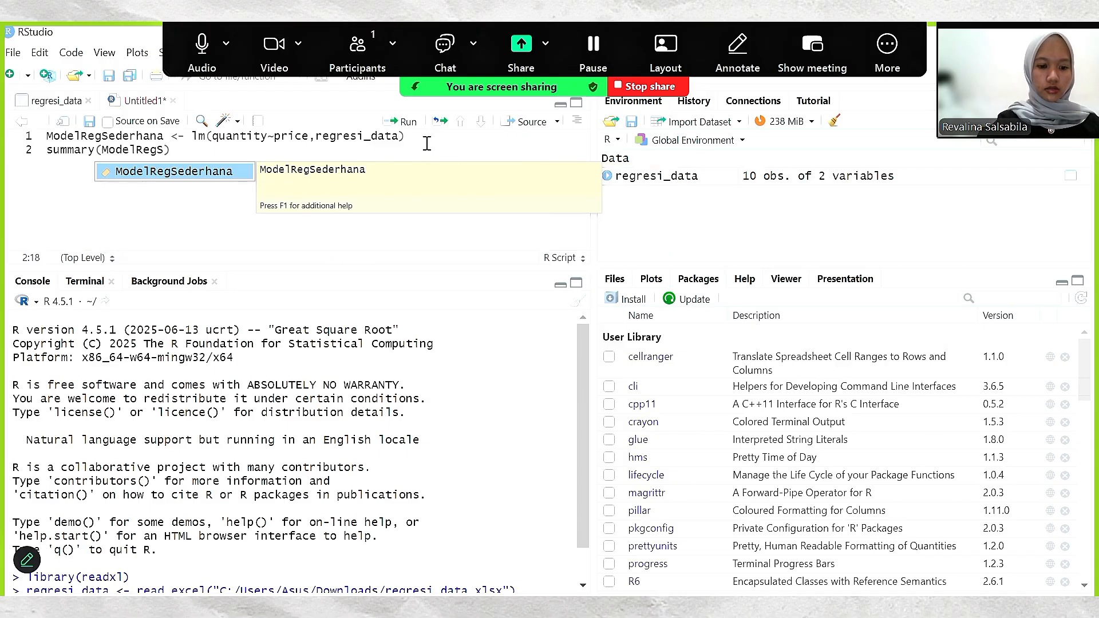
left_click(175, 170)
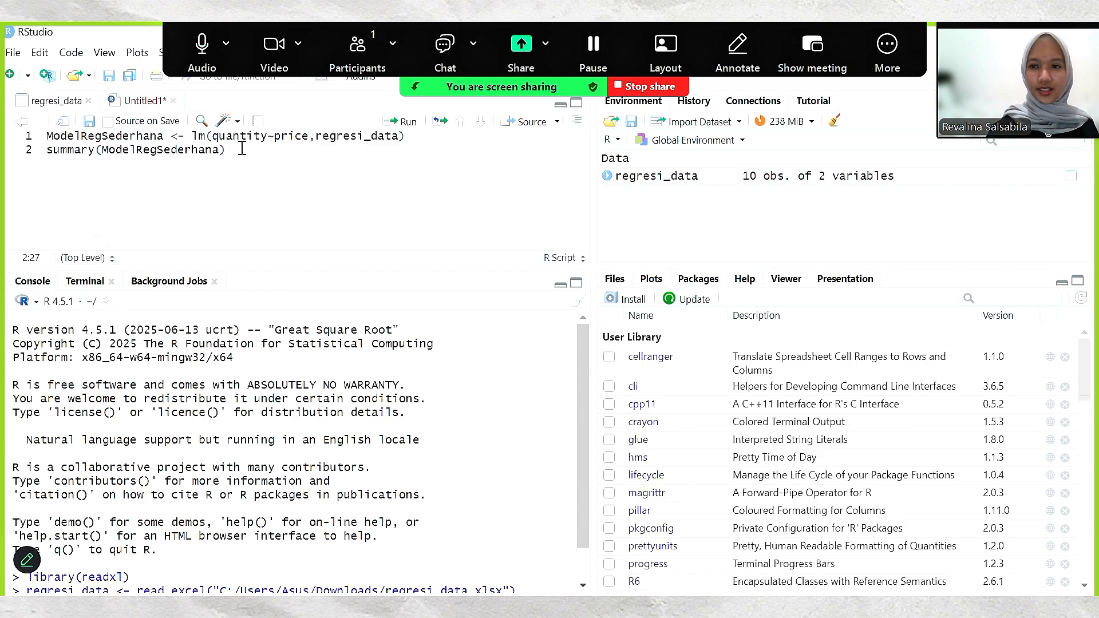
key("Return")
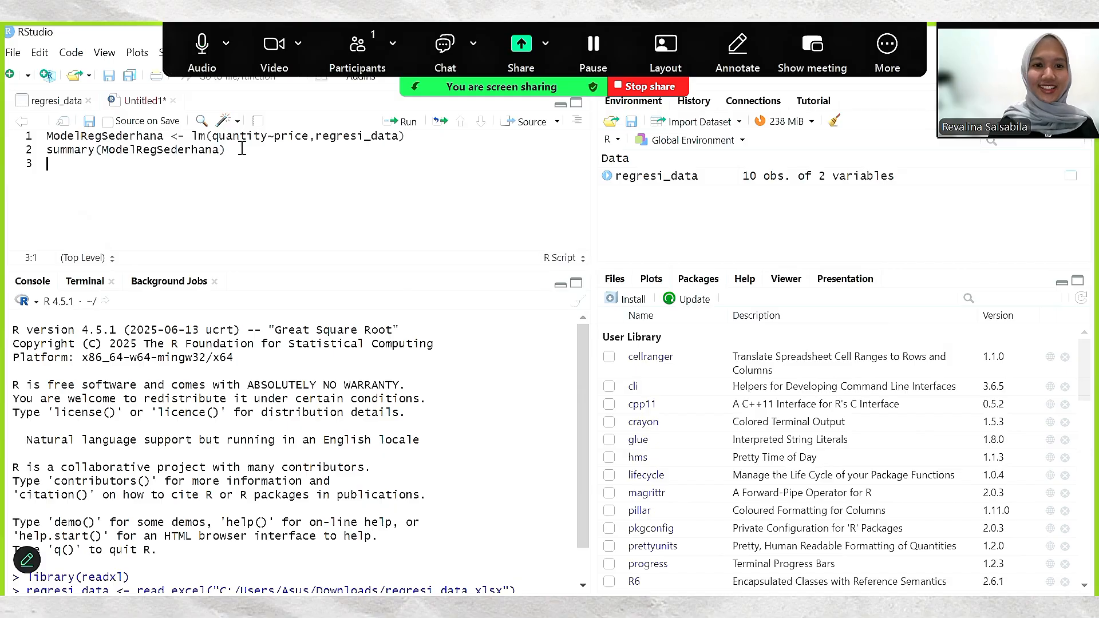
Run the model definition and summary lines of the script one after the other, and review the regression output in the console
left_click(450, 133)
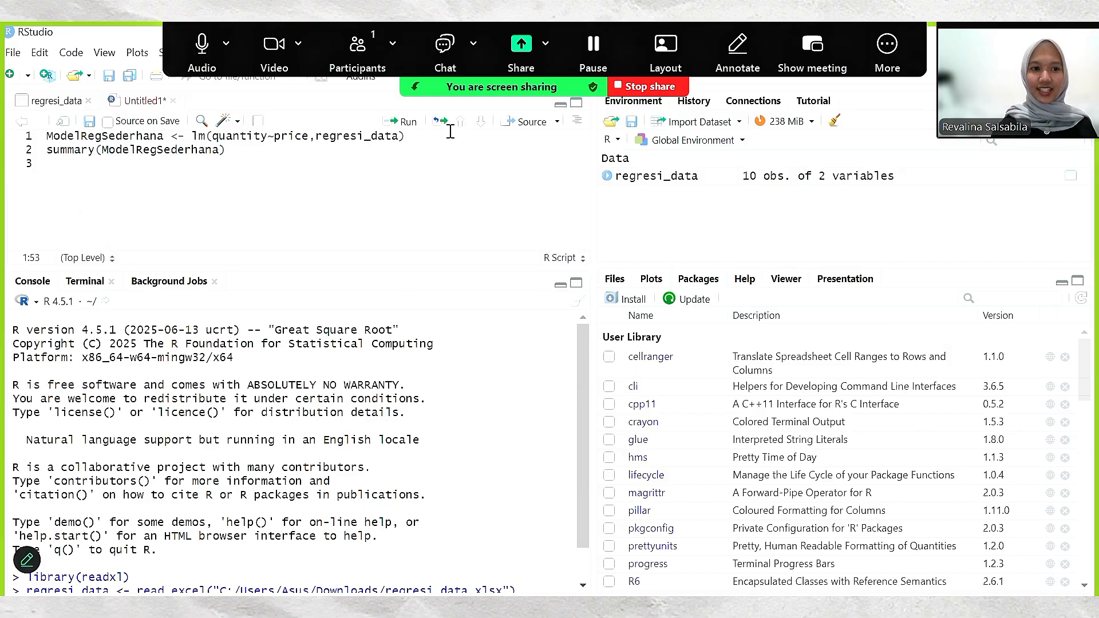
left_click(402, 122)
left_click(397, 154)
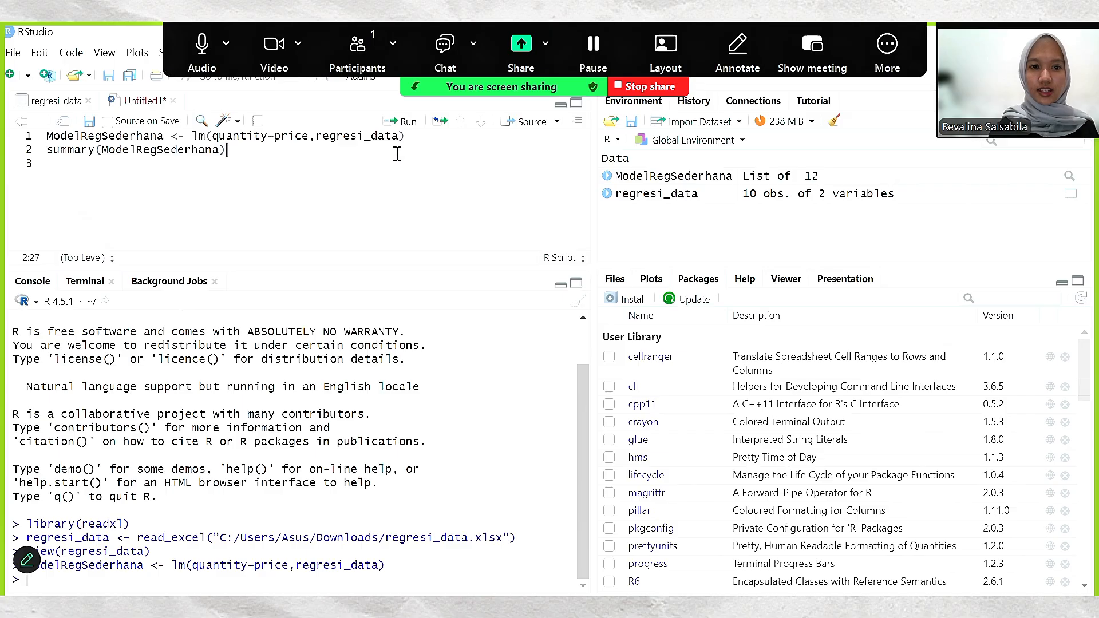
left_click(408, 122)
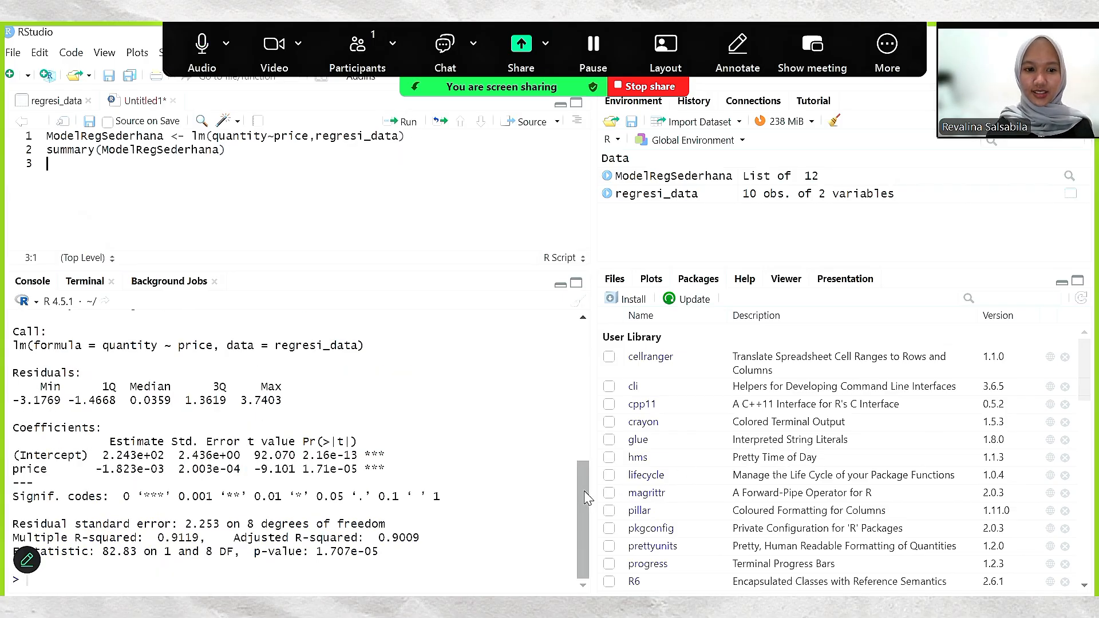
scroll(588, 490, "up", 1)
scroll(588, 490, "up", 4)
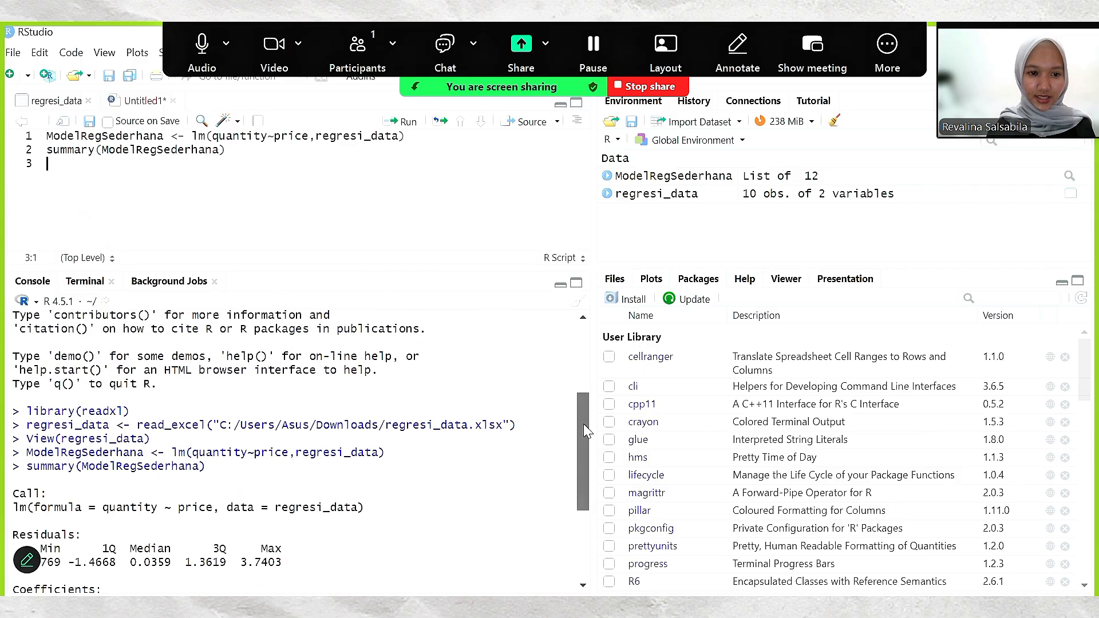
scroll(590, 498, "down", 5)
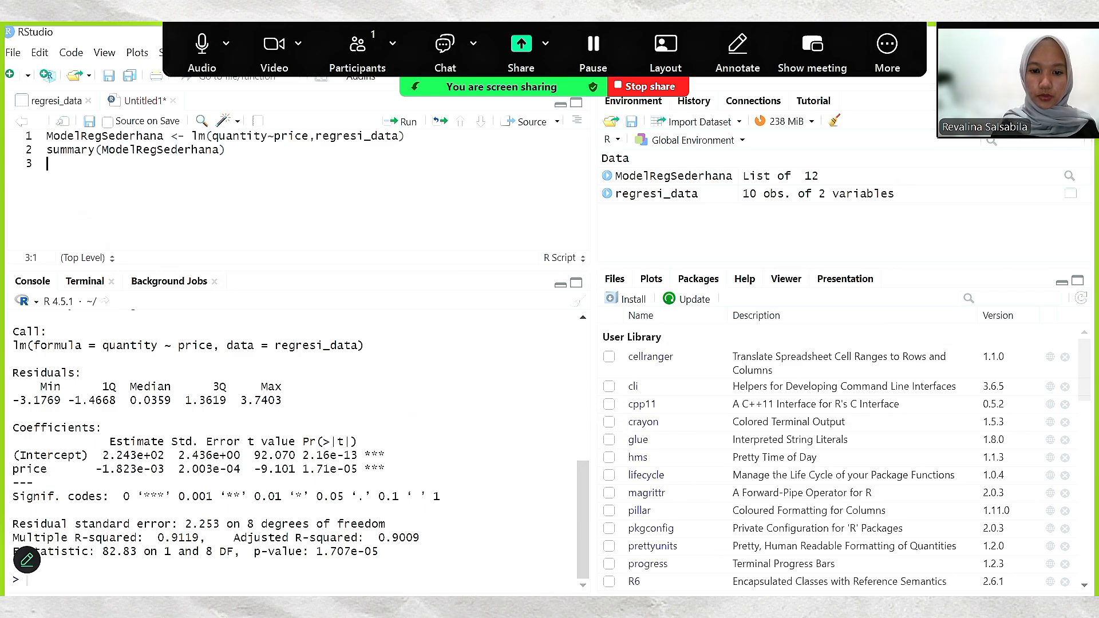
Switch to the PDF with the simple linear regression interpretation, shown beside the RStudio console, and widen its window
left_click(491, 608)
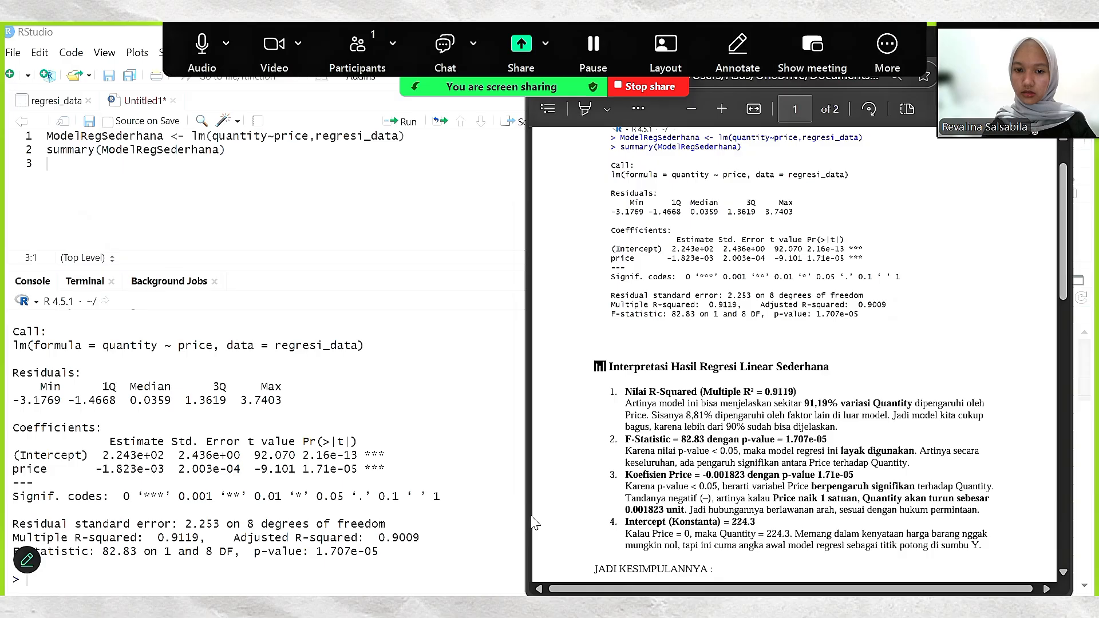
right_click(567, 514)
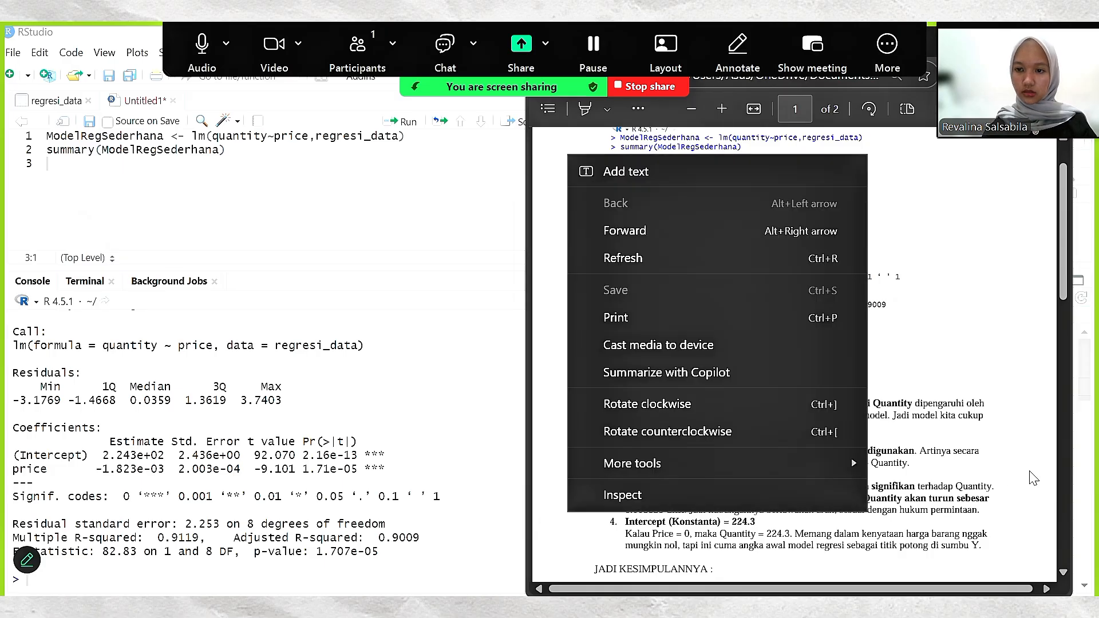
left_click(1045, 478)
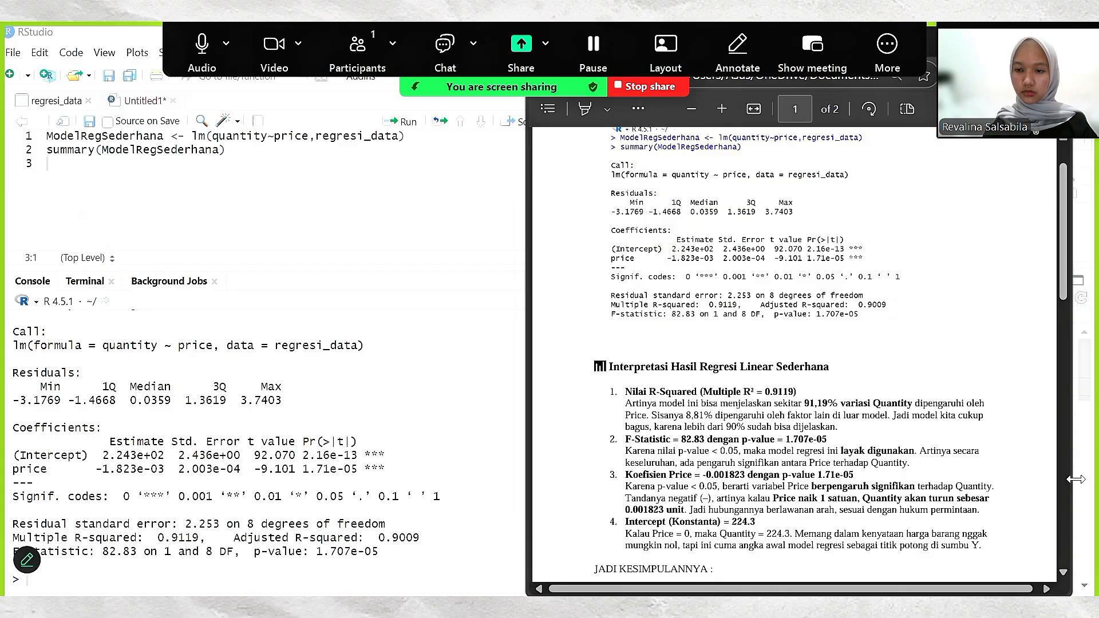
left_click_drag(1076, 479, 1093, 480)
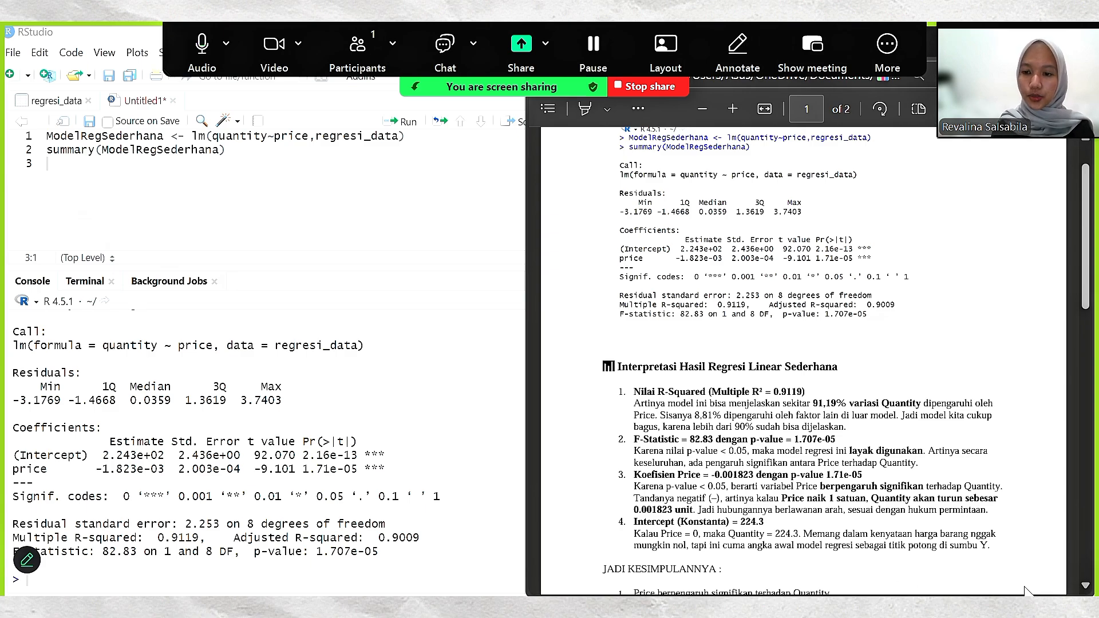
Read on through the interpretation PDF to the conclusions under JADI KESIMPULANNYA
left_click(1086, 587)
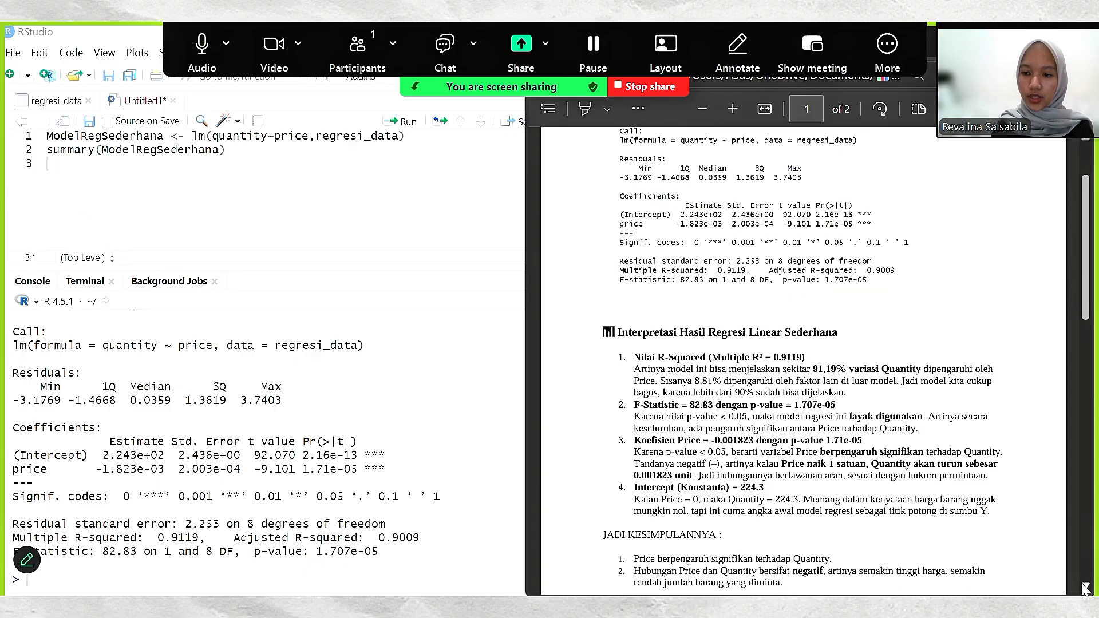
left_click(1086, 587)
left_click(1086, 587)
left_click(1086, 587)
left_click(1086, 587)
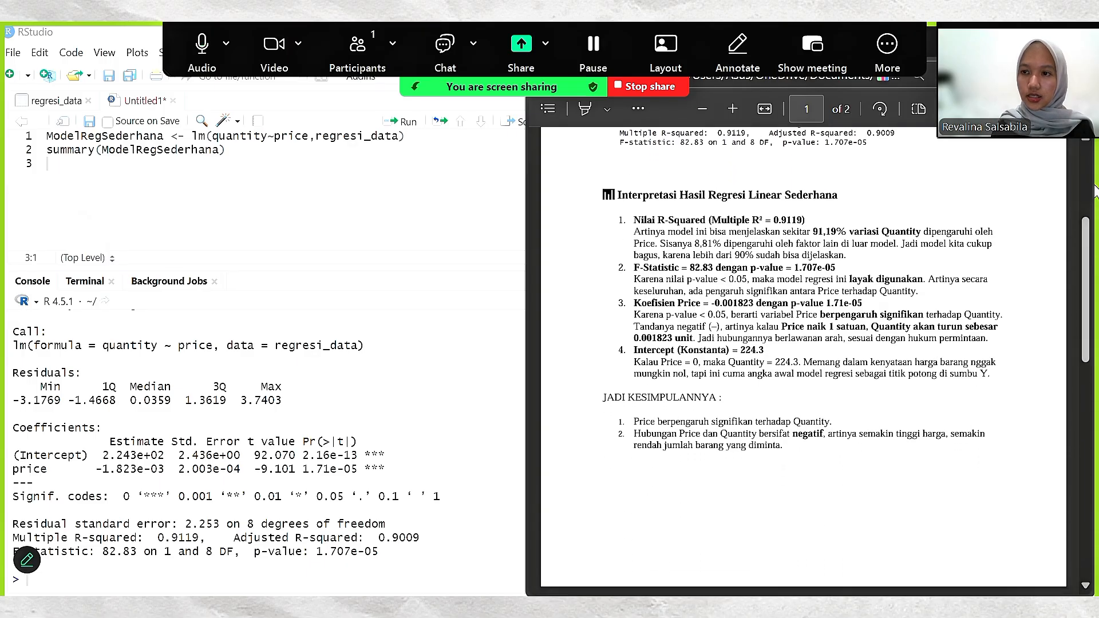